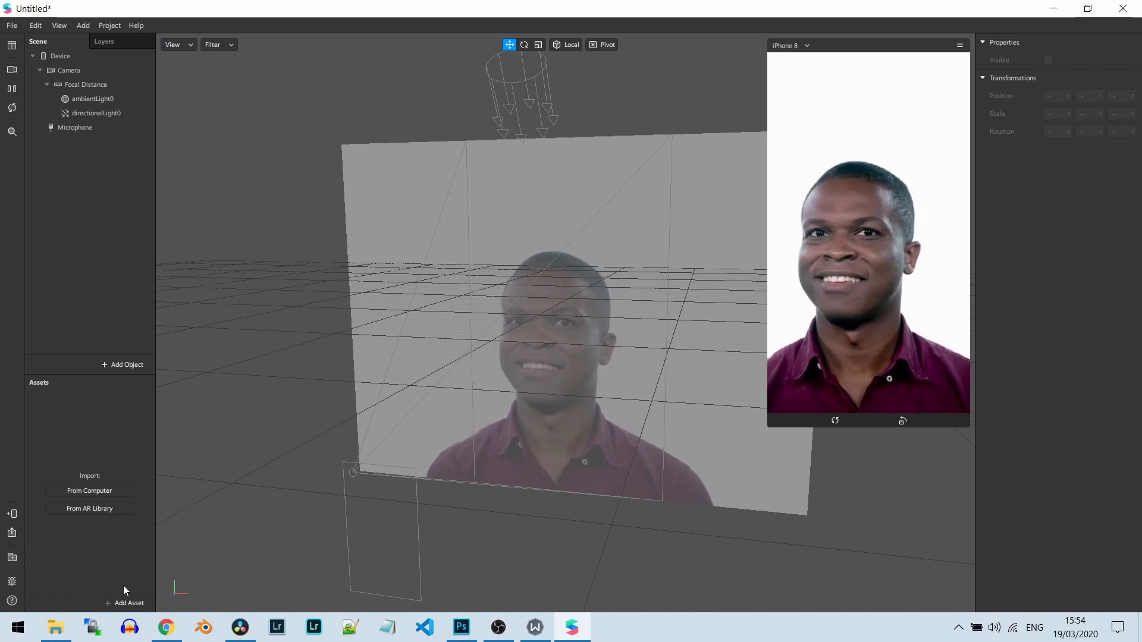
Add a new block asset to the project and open it for editing in its own window.
click(116, 604)
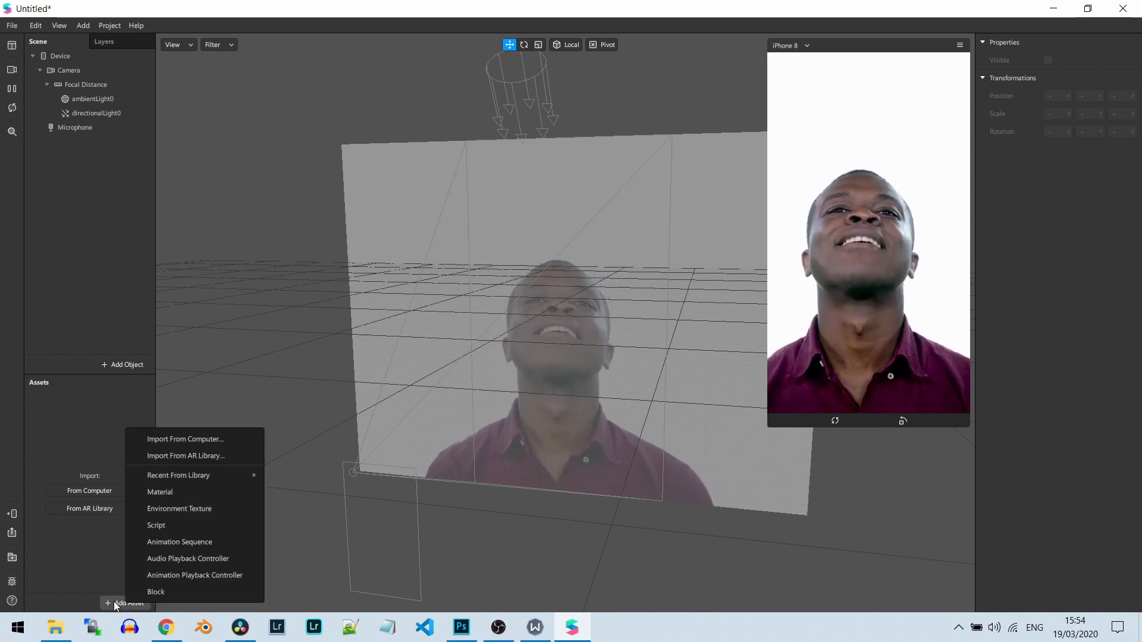
click(164, 591)
click(70, 452)
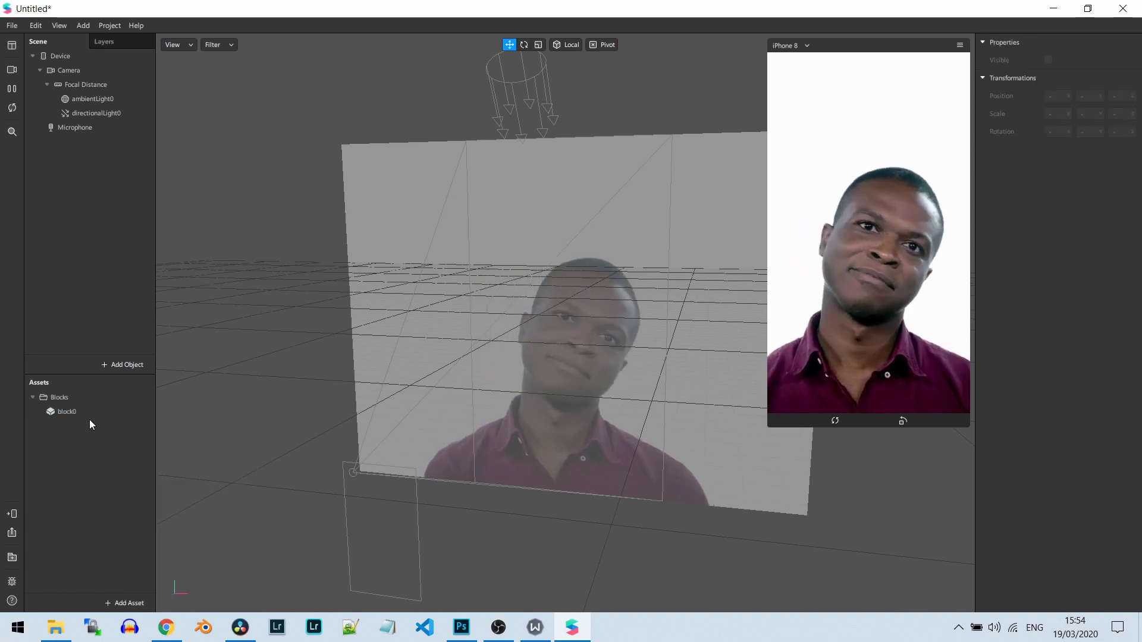
click(72, 411)
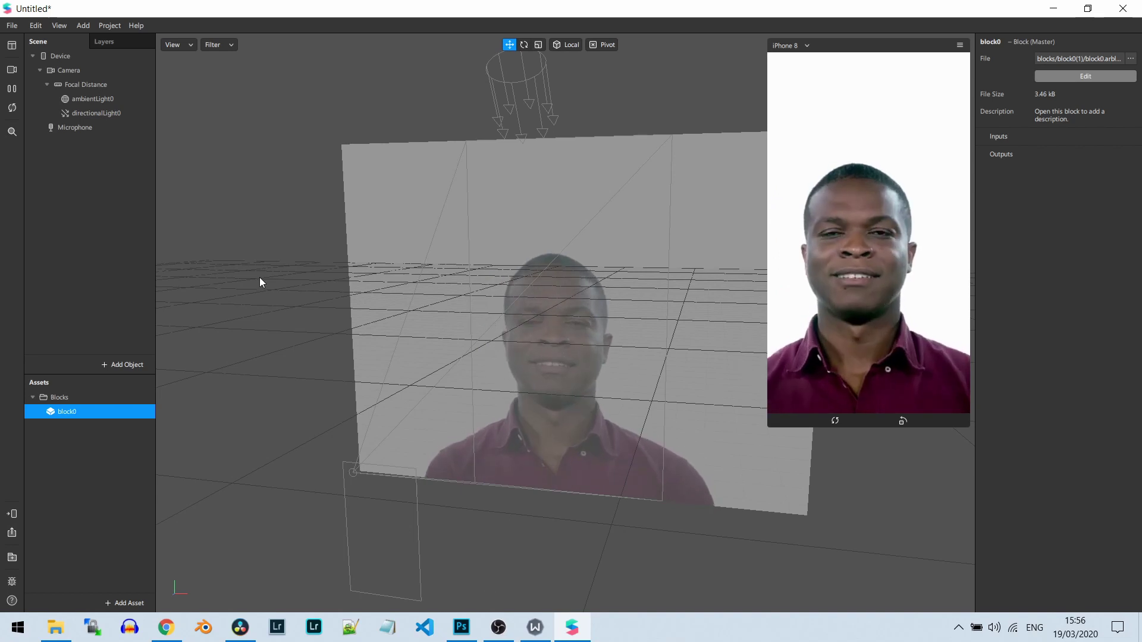
double_click(101, 411)
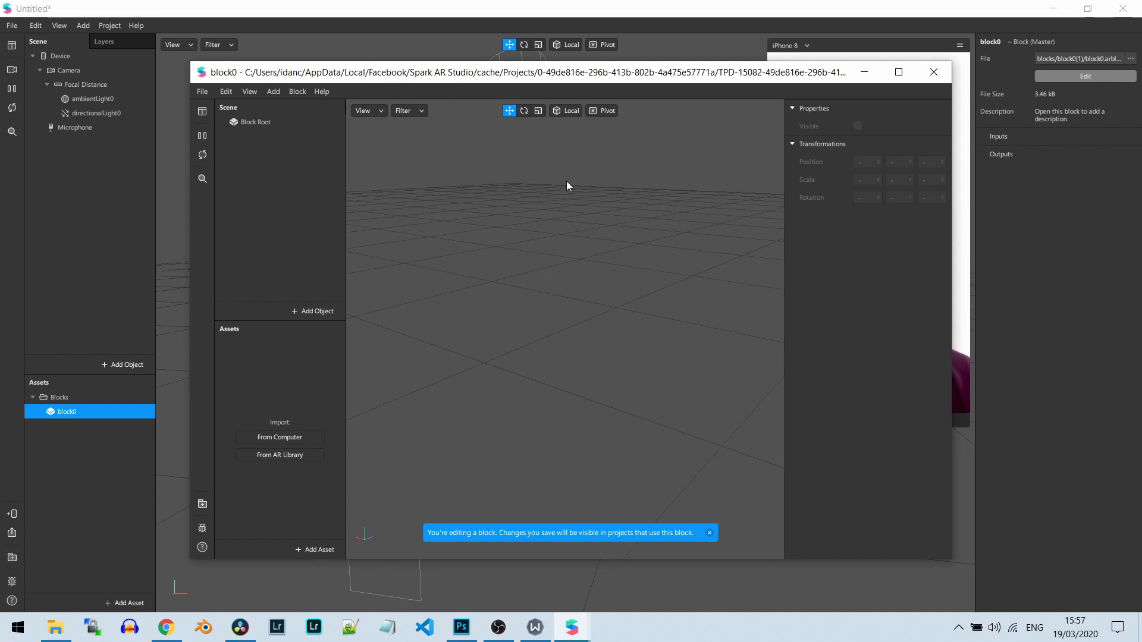
drag(412, 73, 526, 88)
drag(608, 92, 575, 90)
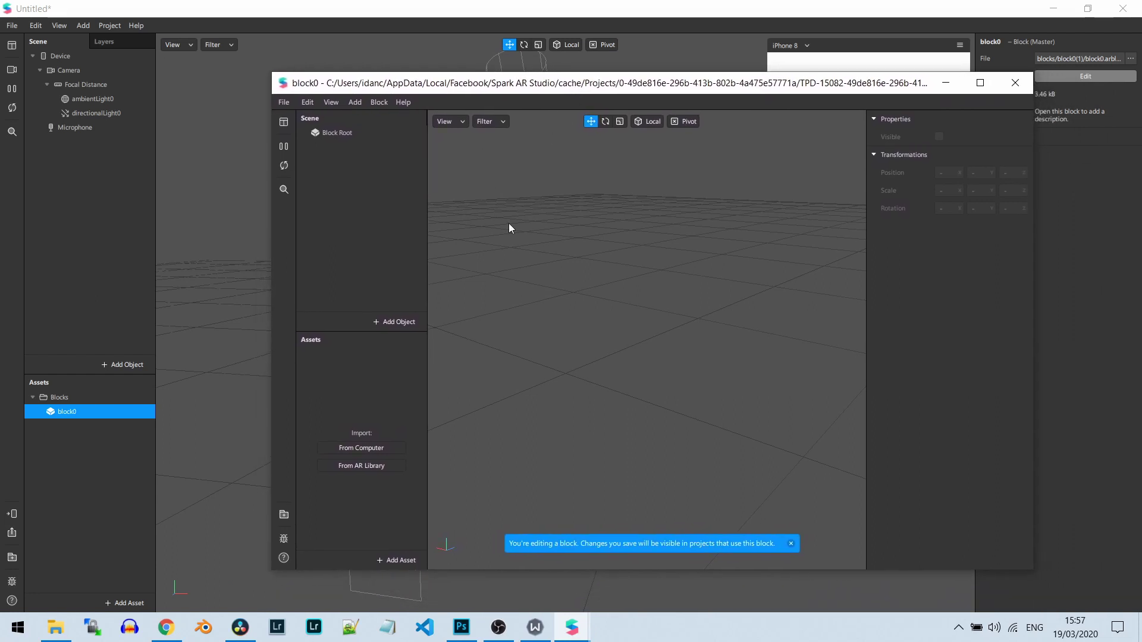
Insert a particle system object under the block's root.
click(388, 323)
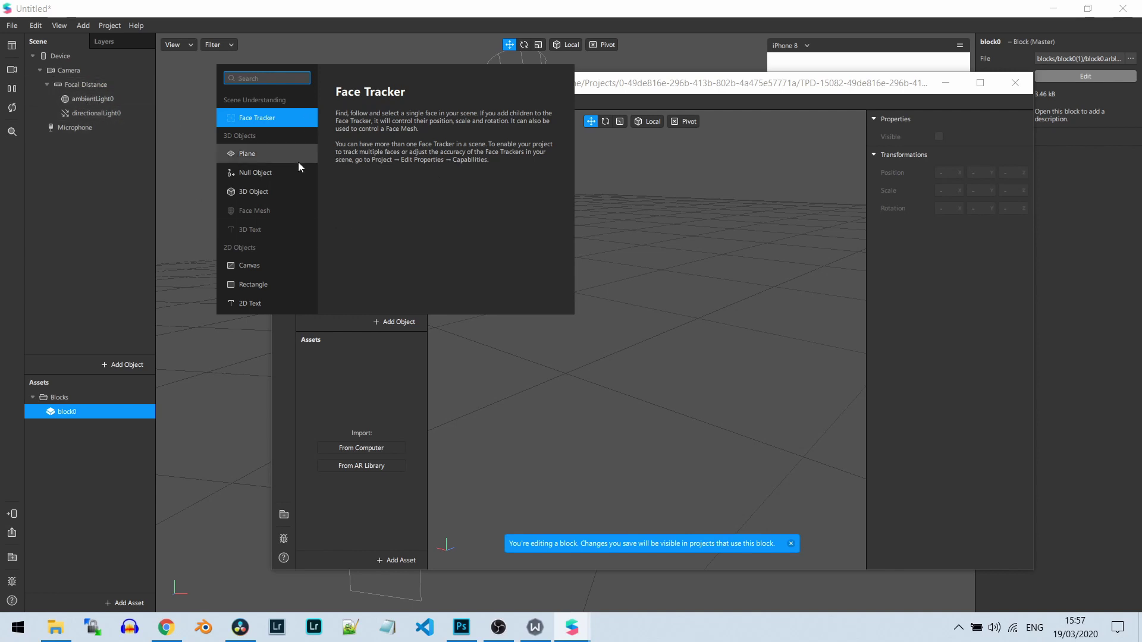
scroll(284, 261, down, 2)
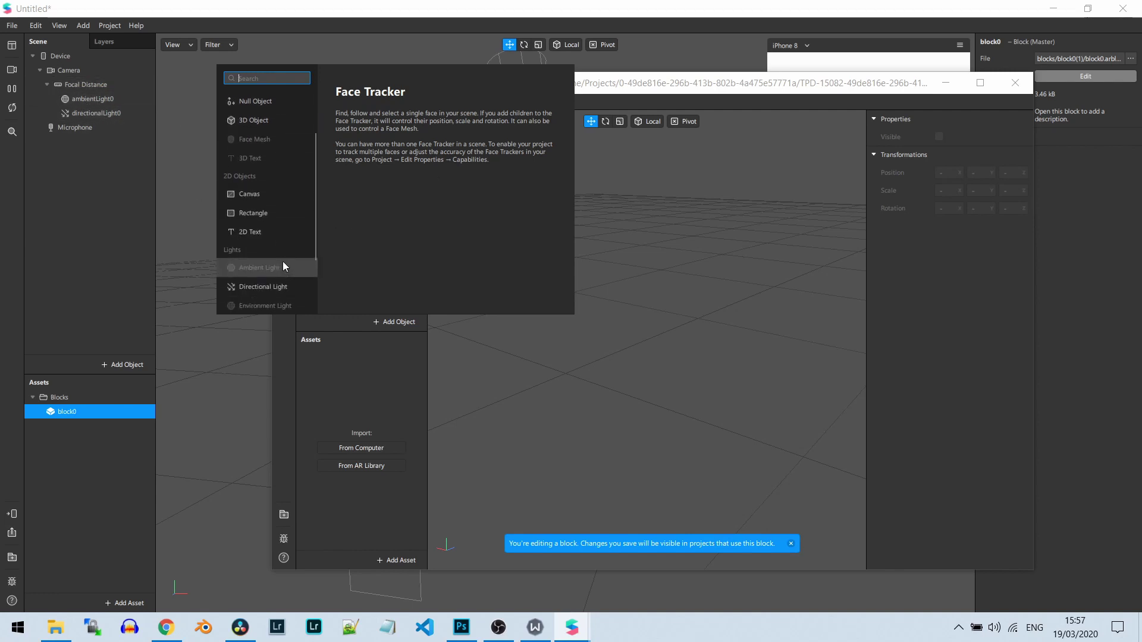
scroll(283, 267, down, 3)
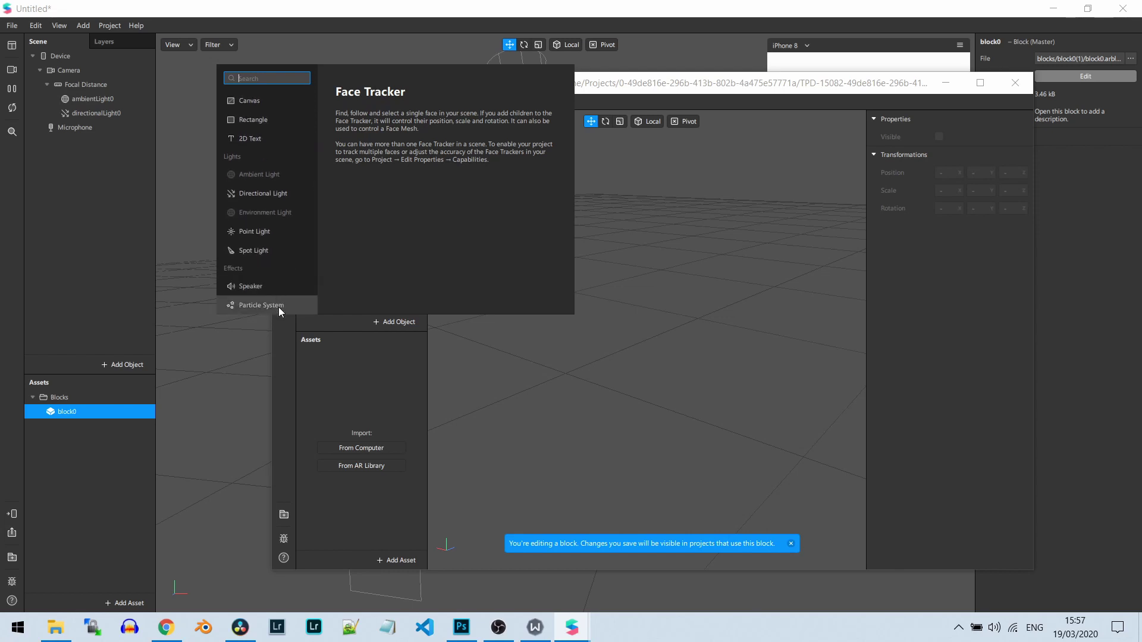
click(280, 306)
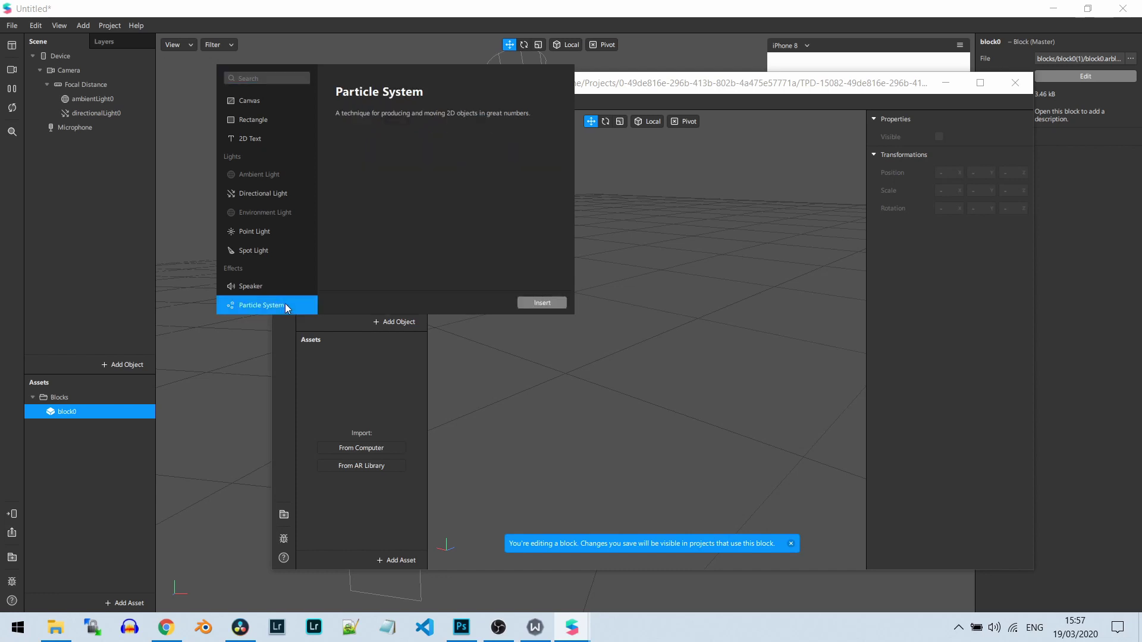
click(542, 303)
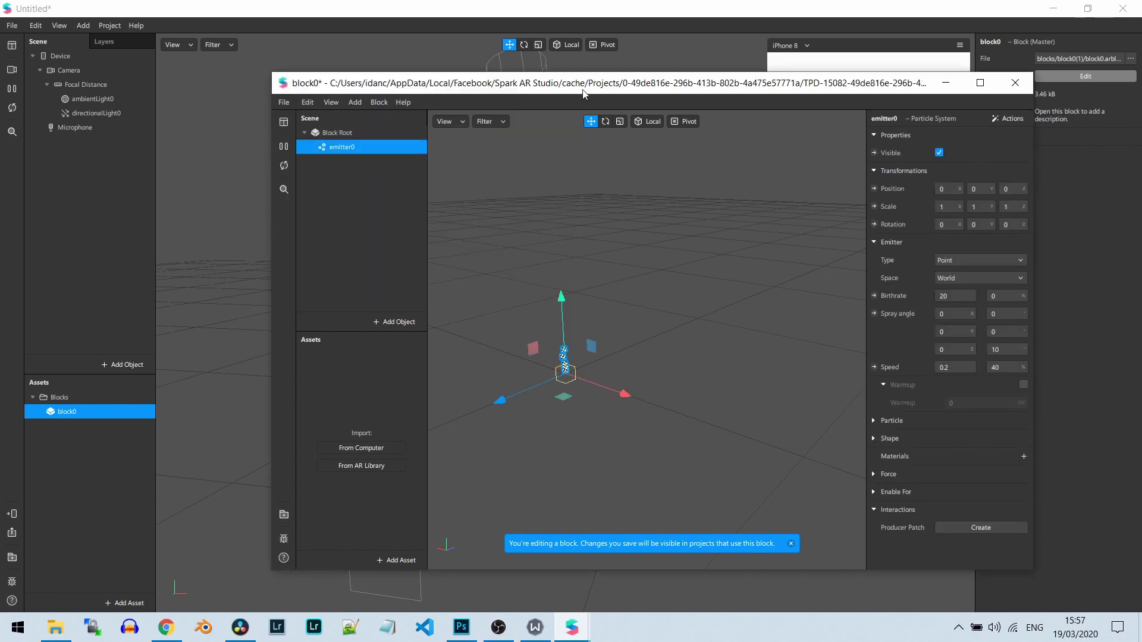
drag(576, 94, 541, 81)
drag(560, 244, 653, 373)
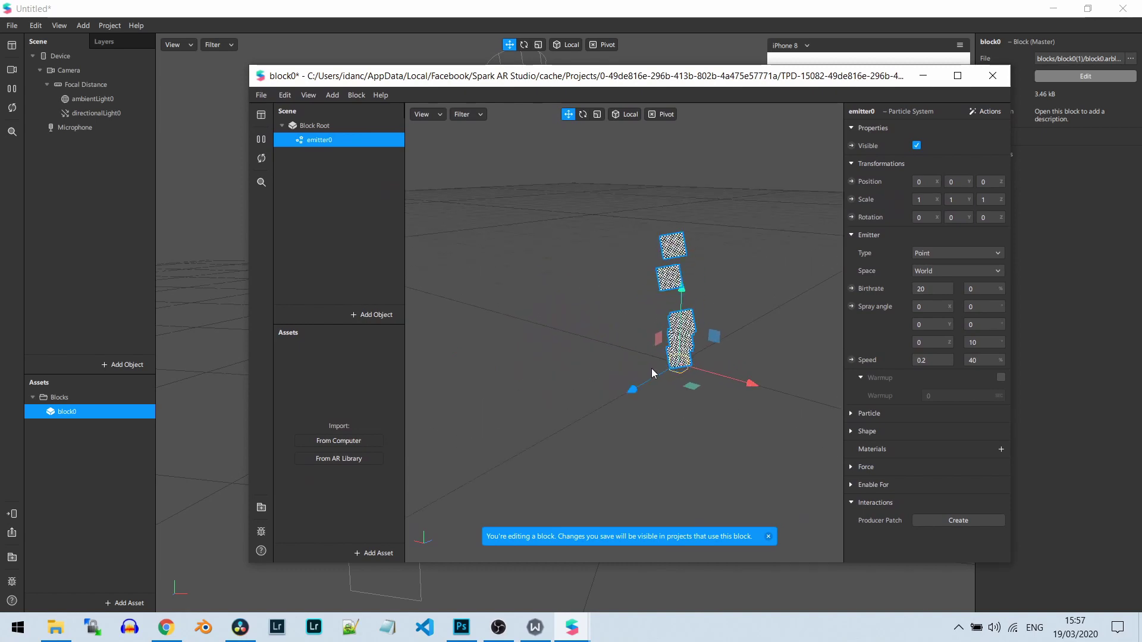
mouse_move(725, 325)
mouse_down()
mouse_move(684, 310)
mouse_move(518, 320)
mouse_move(607, 360)
mouse_move(675, 365)
mouse_move(718, 334)
mouse_up()
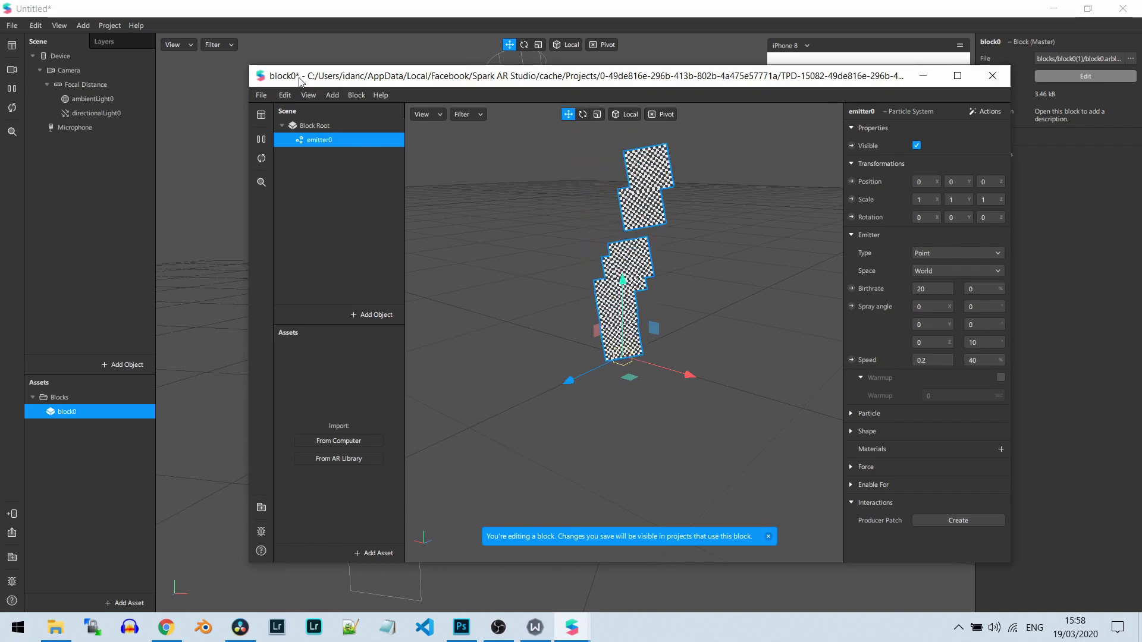
Save the block with its particle system and close the block's editing window.
key(ctrl+s)
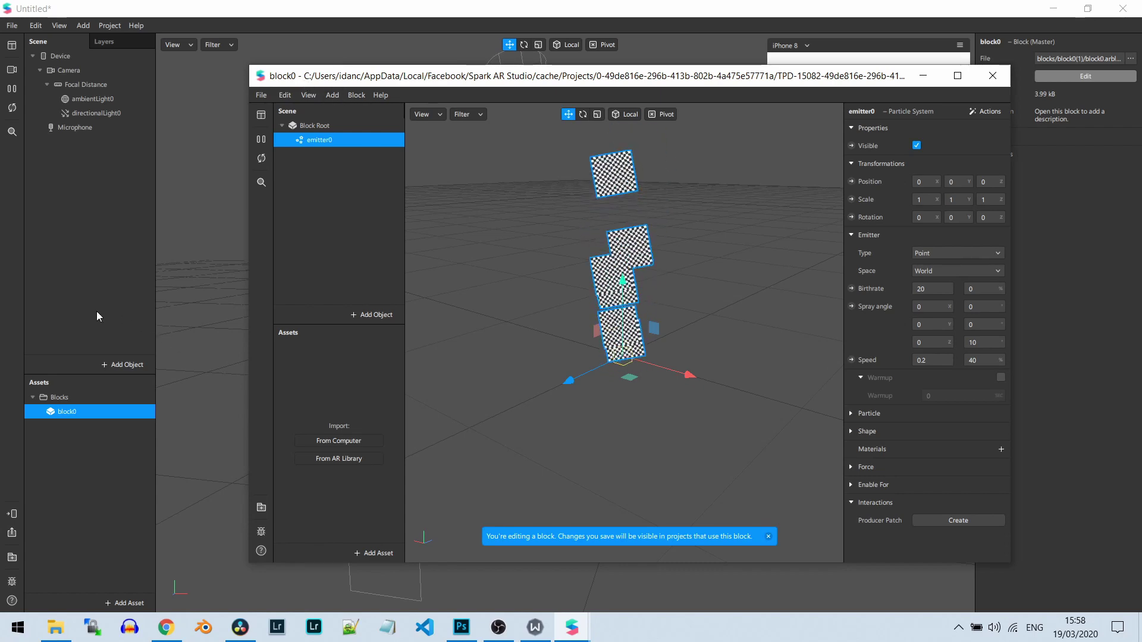
click(115, 246)
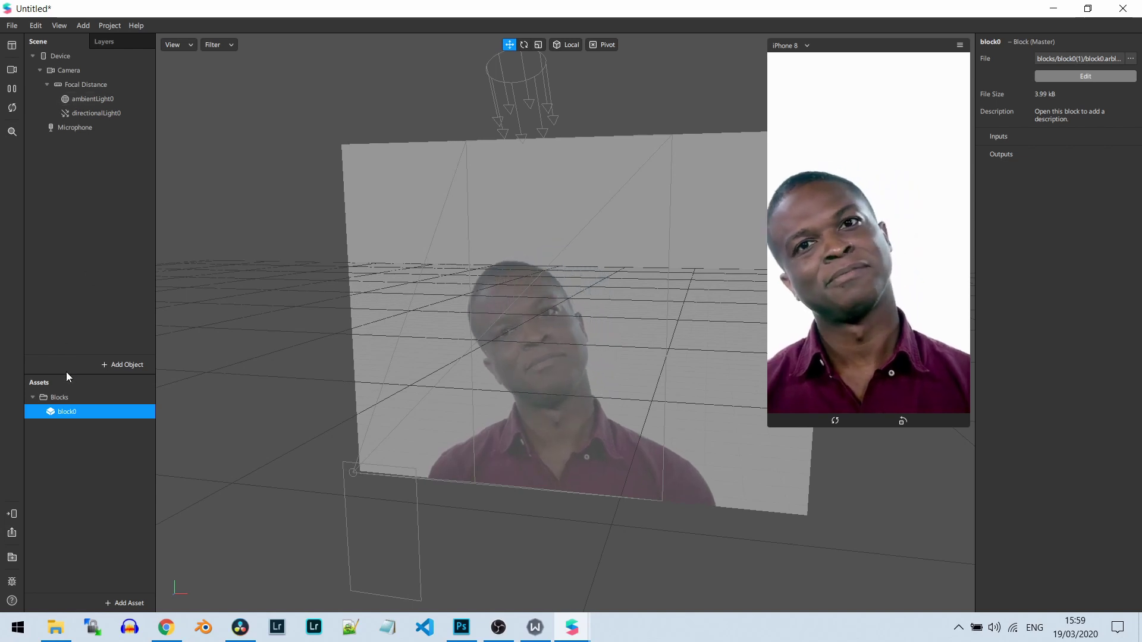
right_click(87, 409)
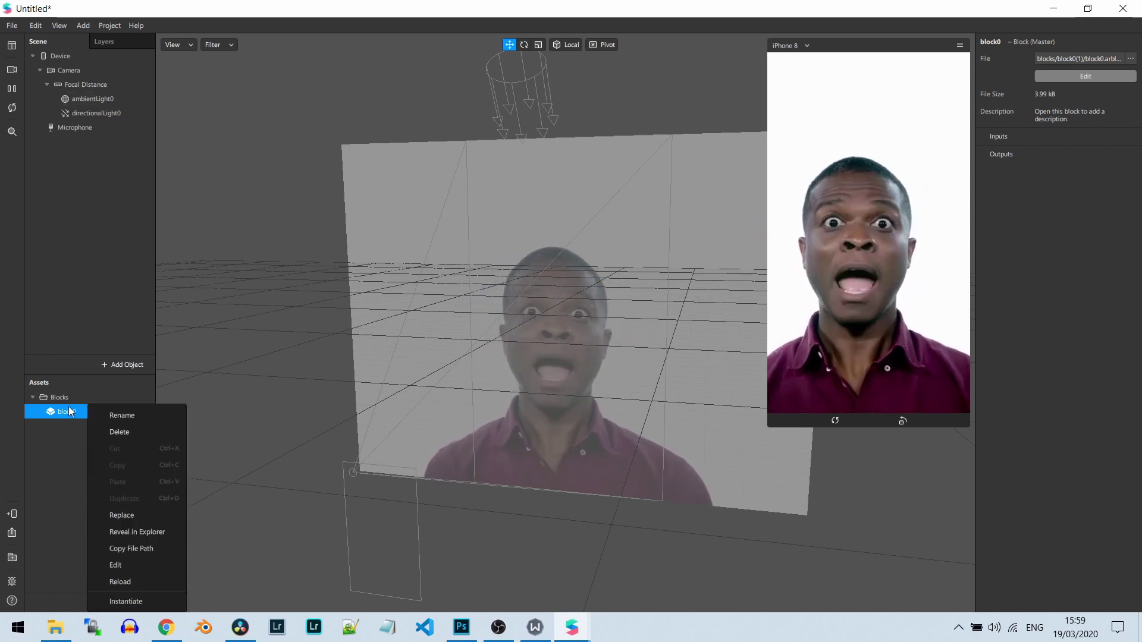
double_click(70, 410)
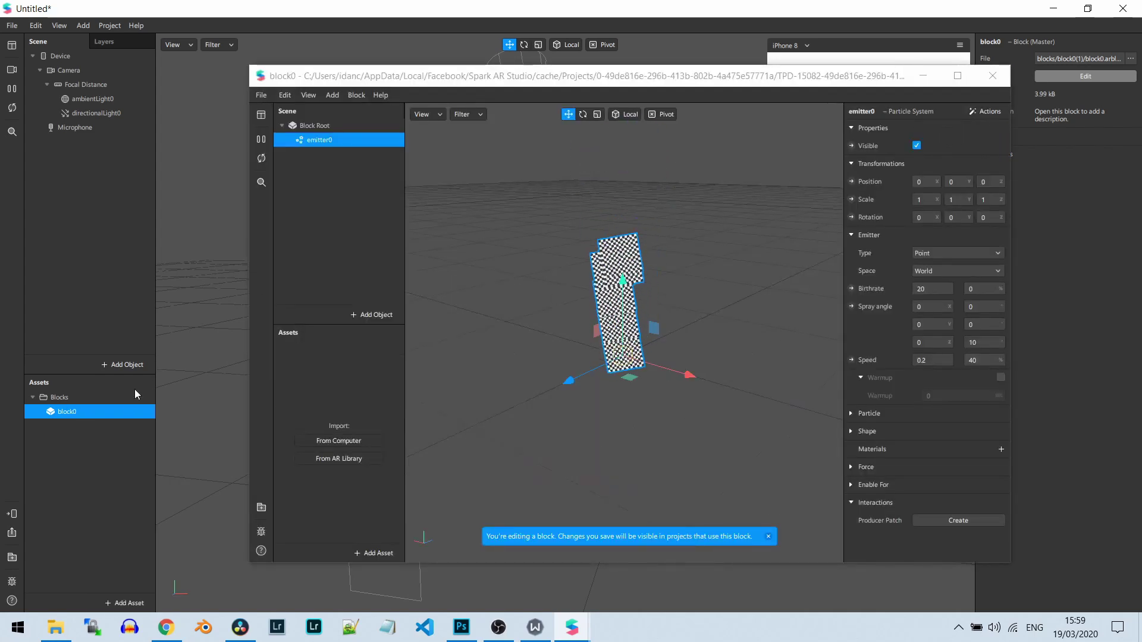
click(102, 432)
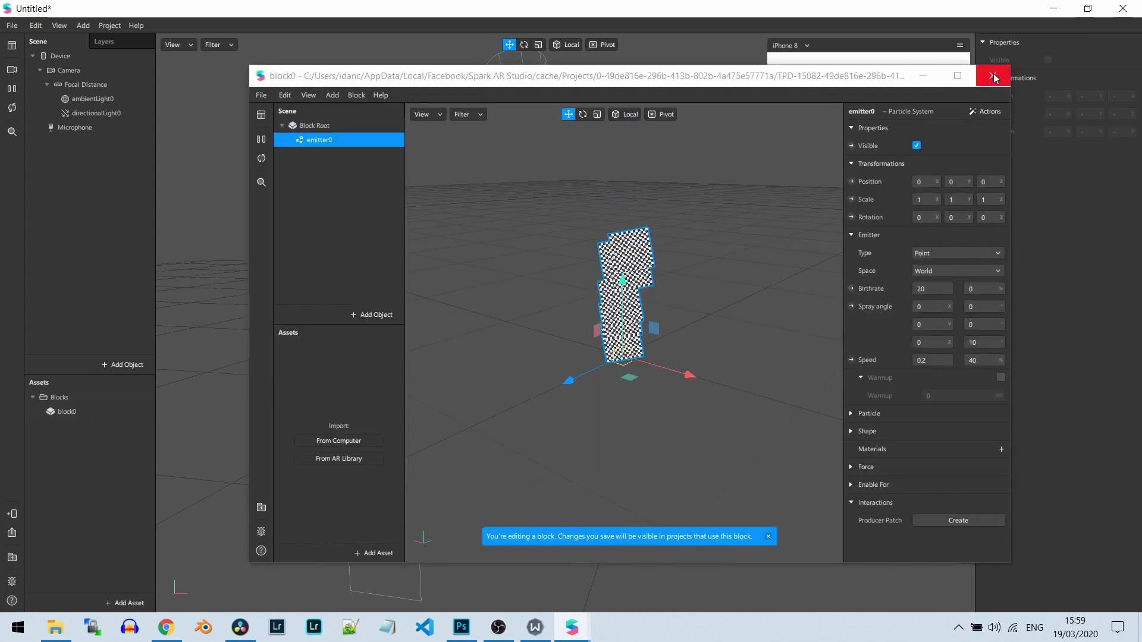
click(993, 76)
Rename the block asset as particleEffect.
right_click(83, 410)
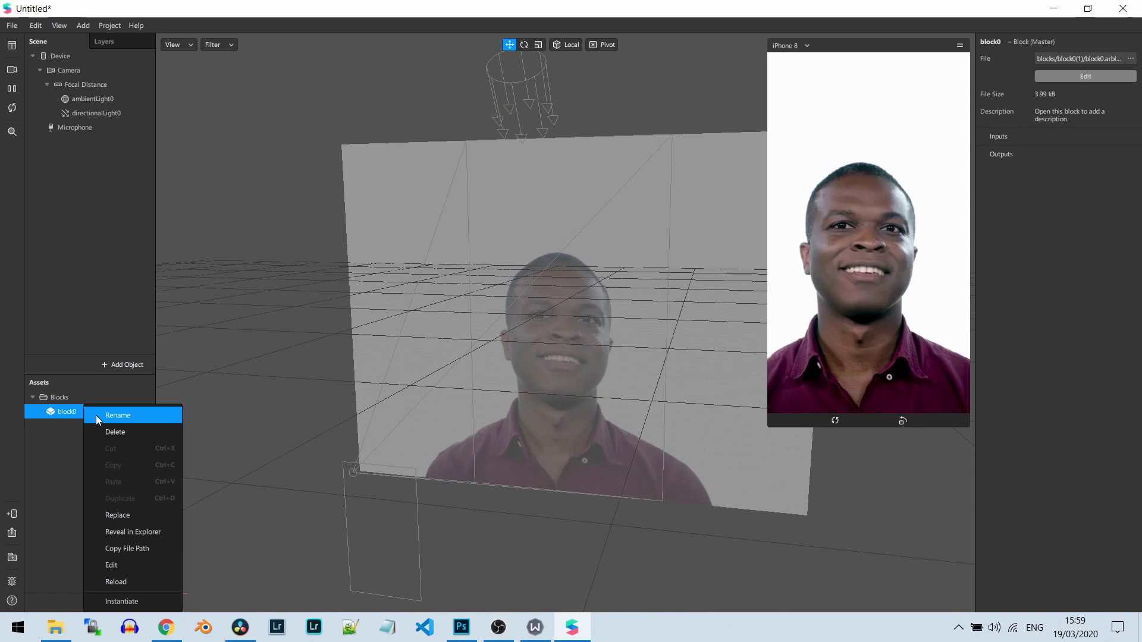
click(134, 416)
text(partic)
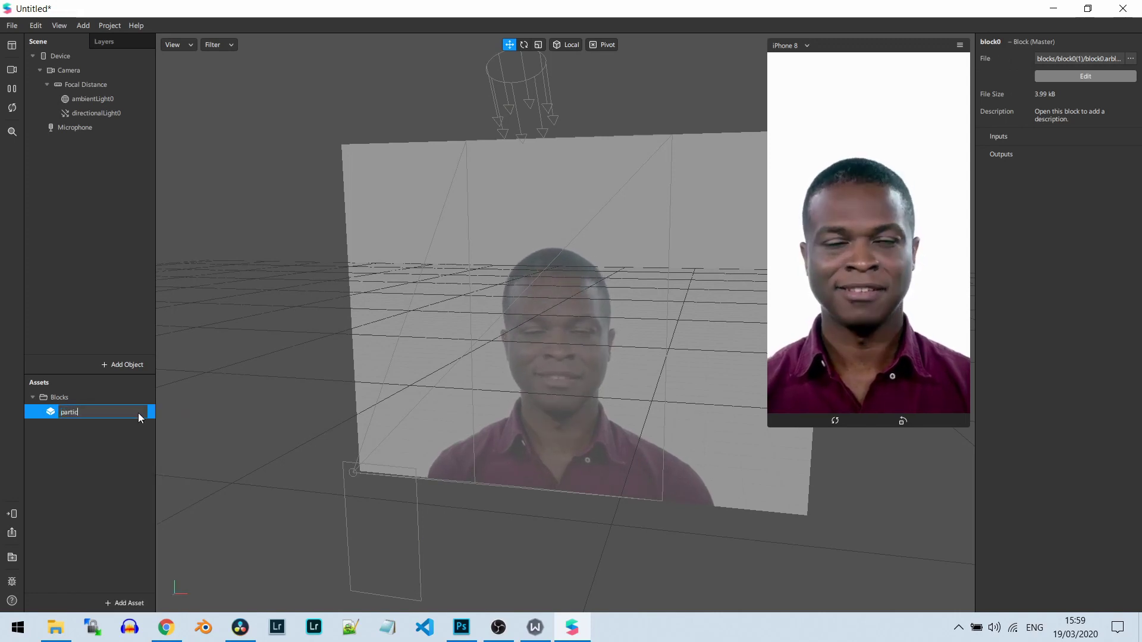
text(leEffect)
key(Return)
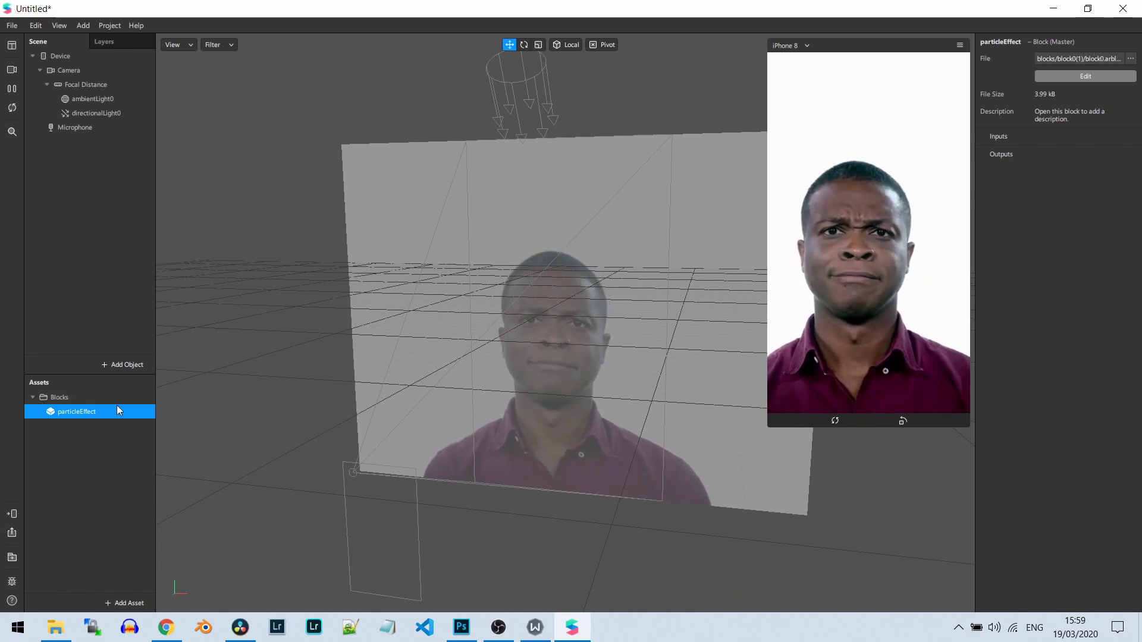
Instantiate the particleEffect block in the scene and select the new instance.
right_click(121, 408)
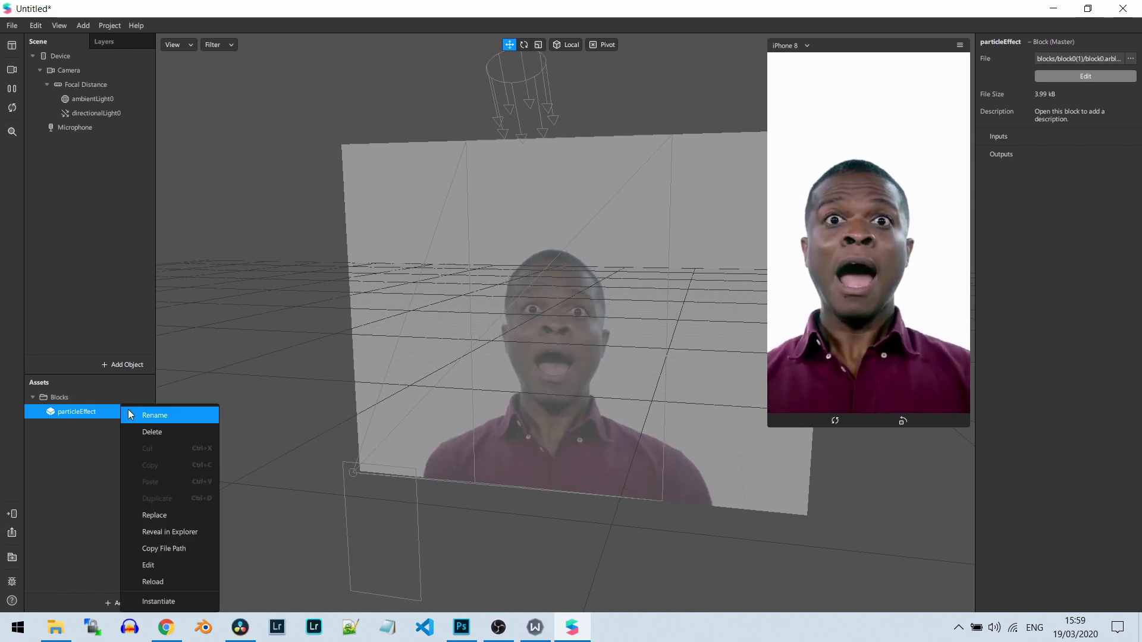
click(177, 602)
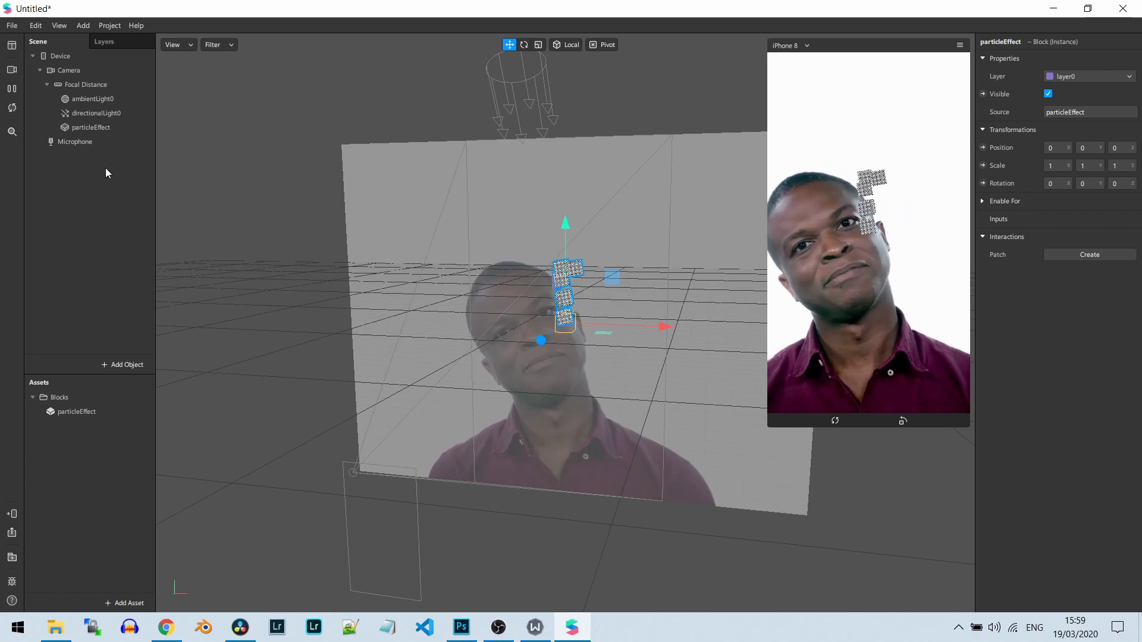
click(88, 129)
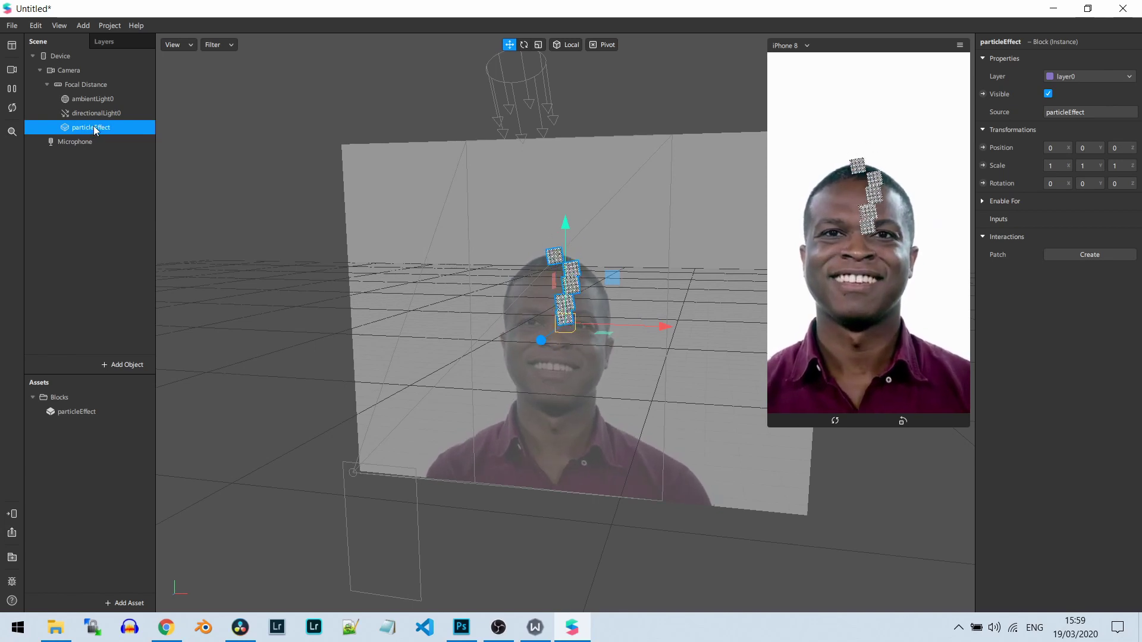
Create a second instance of the particleEffect block and move it to about 0.101 along the X axis.
right_click(78, 413)
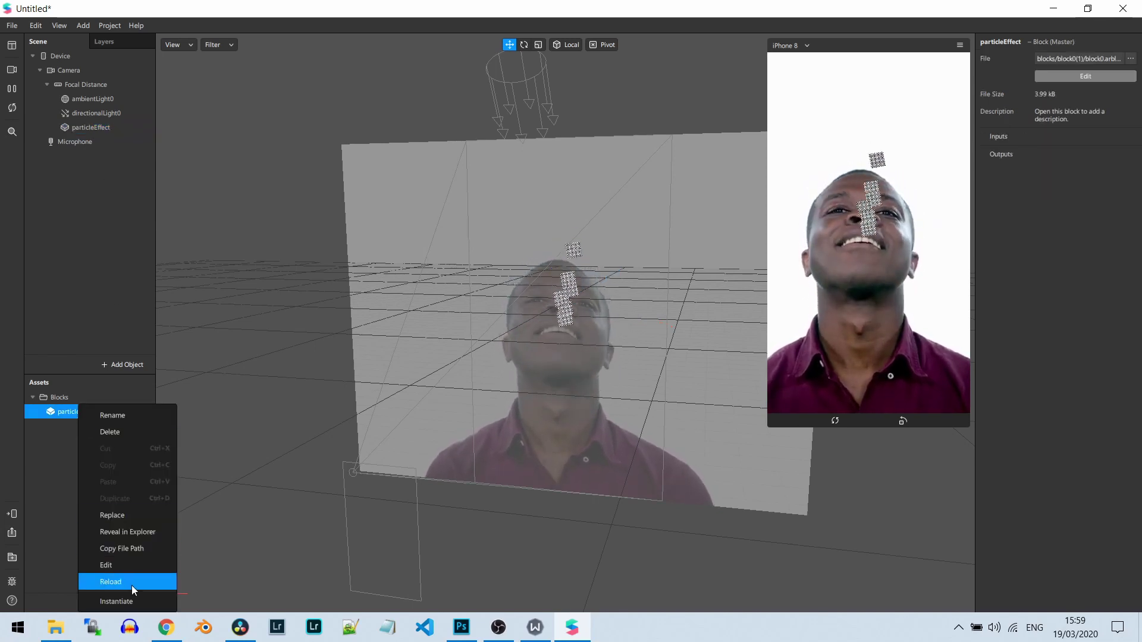
click(125, 601)
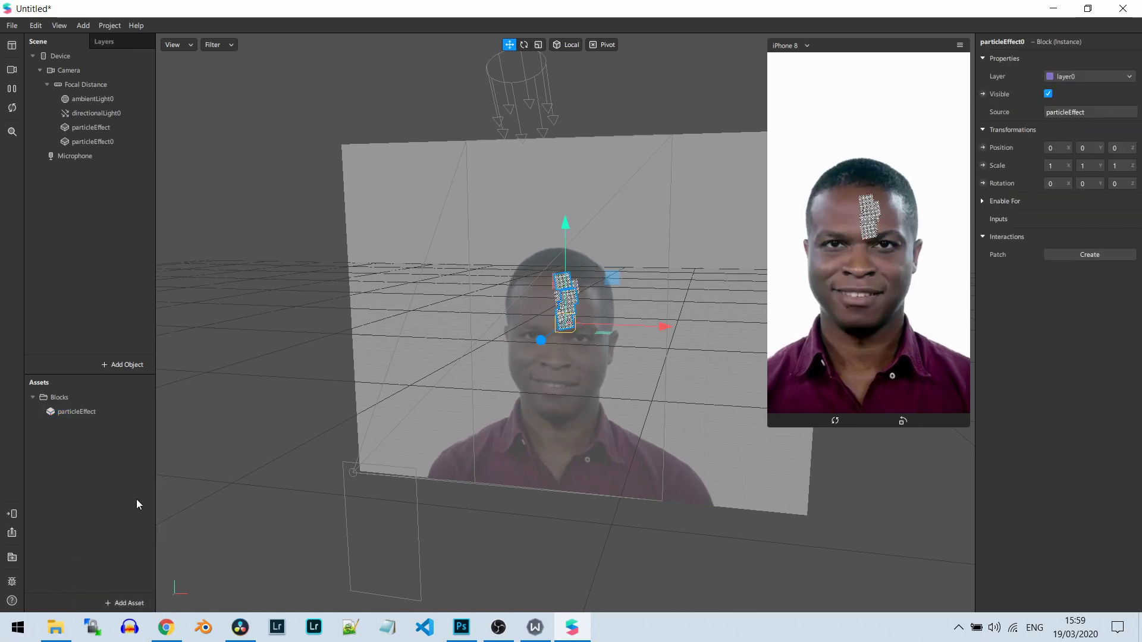
click(105, 138)
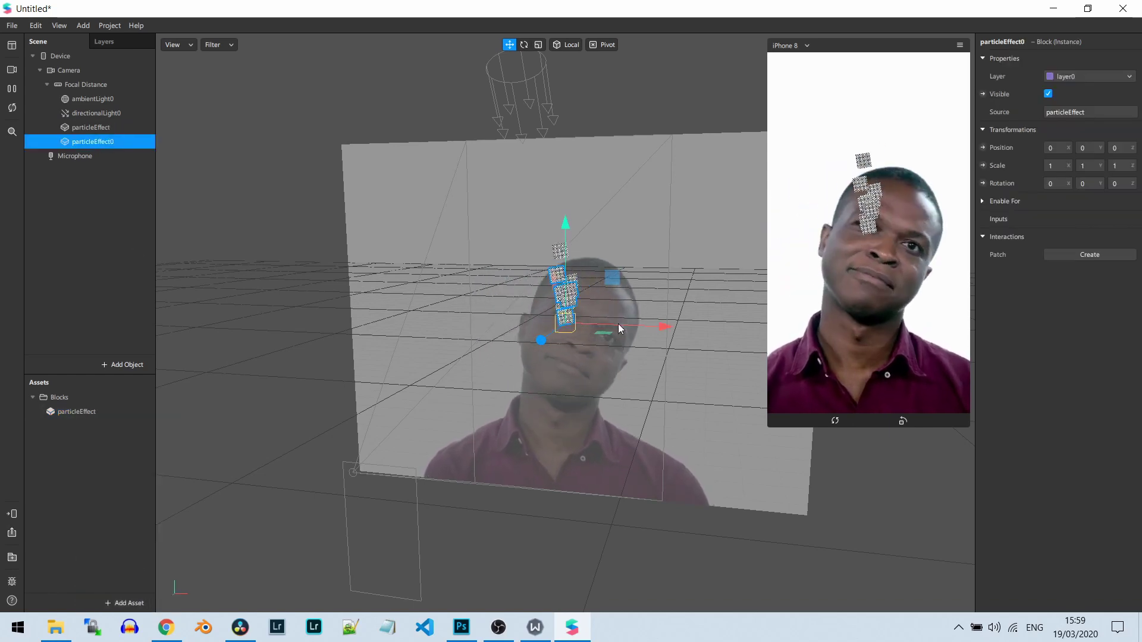
drag(618, 326, 680, 331)
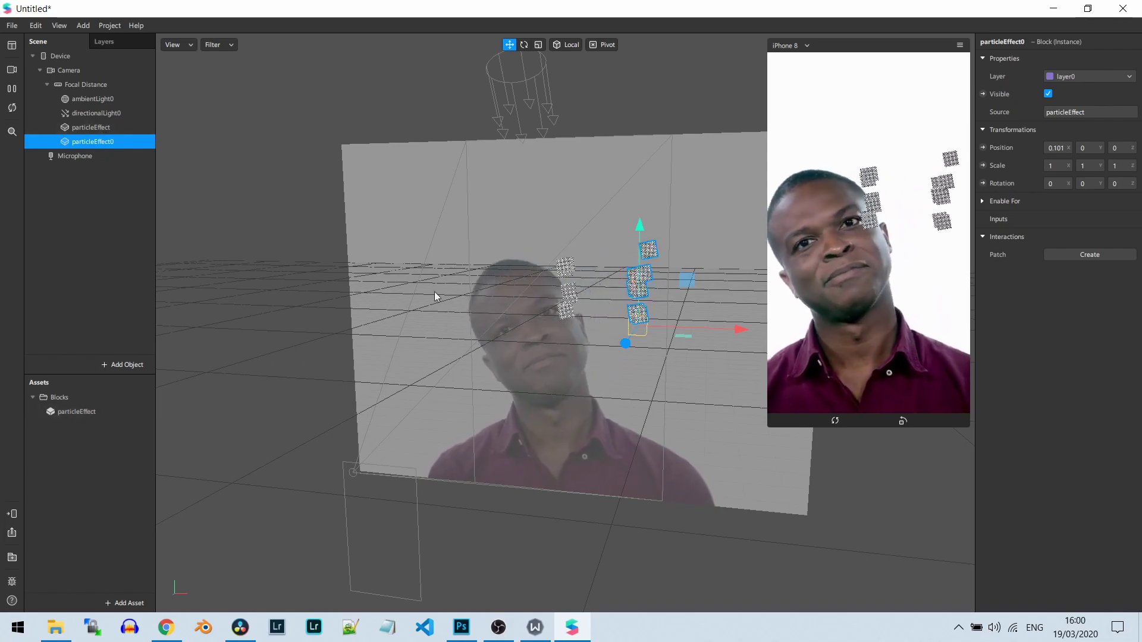
Delete the second particleEffect instance from the scene and select the remaining one.
right_click(107, 144)
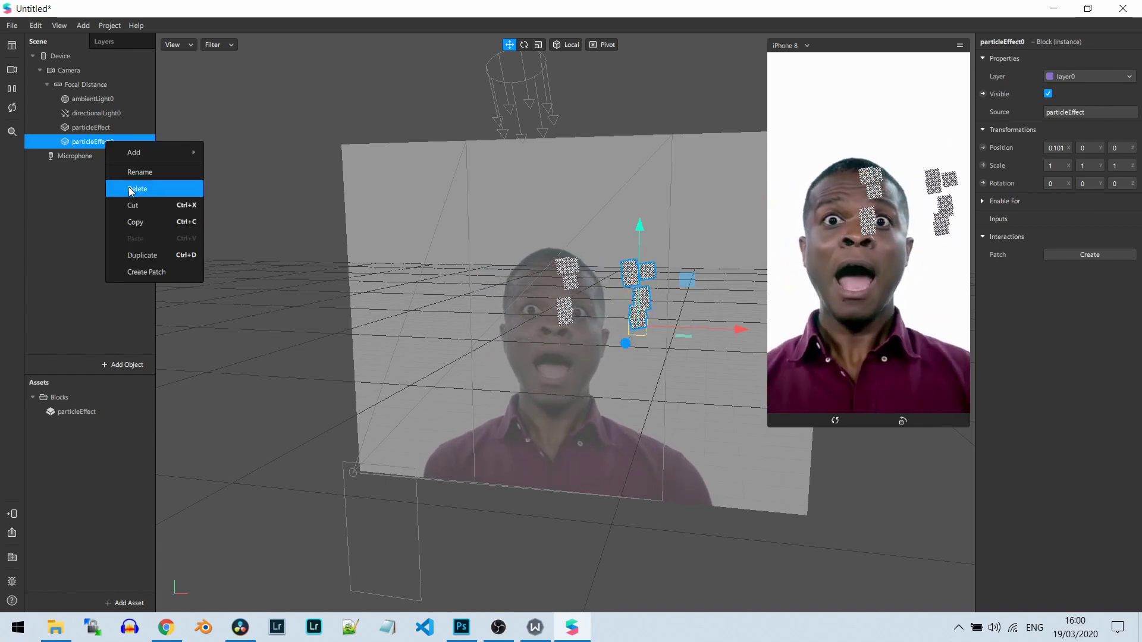
click(130, 189)
click(95, 126)
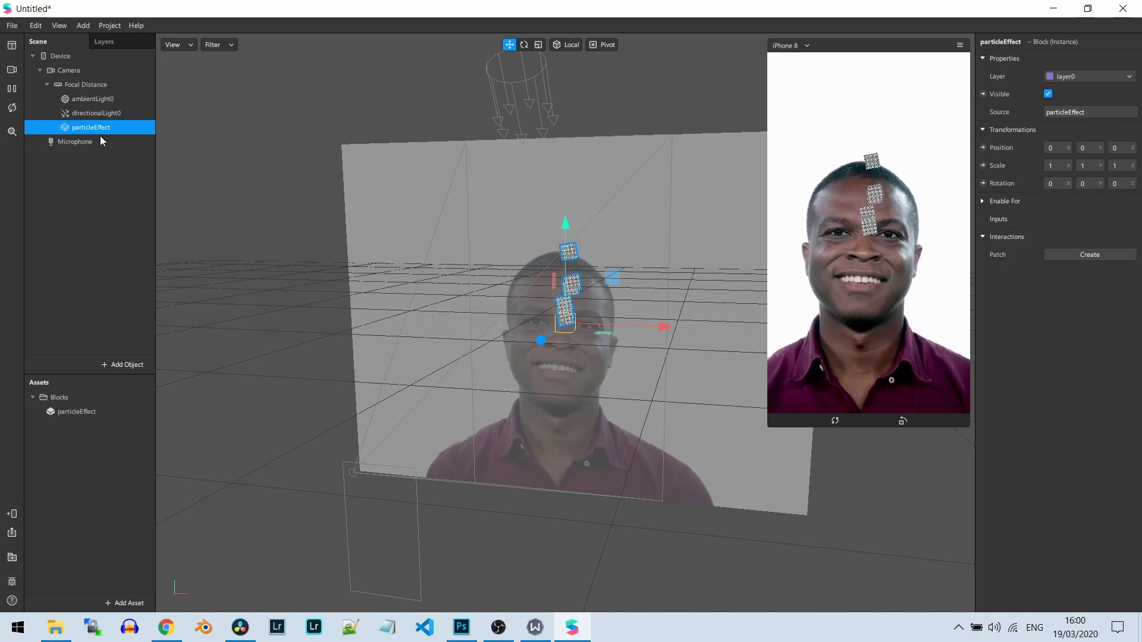
Insert a face mesh together with its face tracker into the scene and hide the mesh.
click(113, 363)
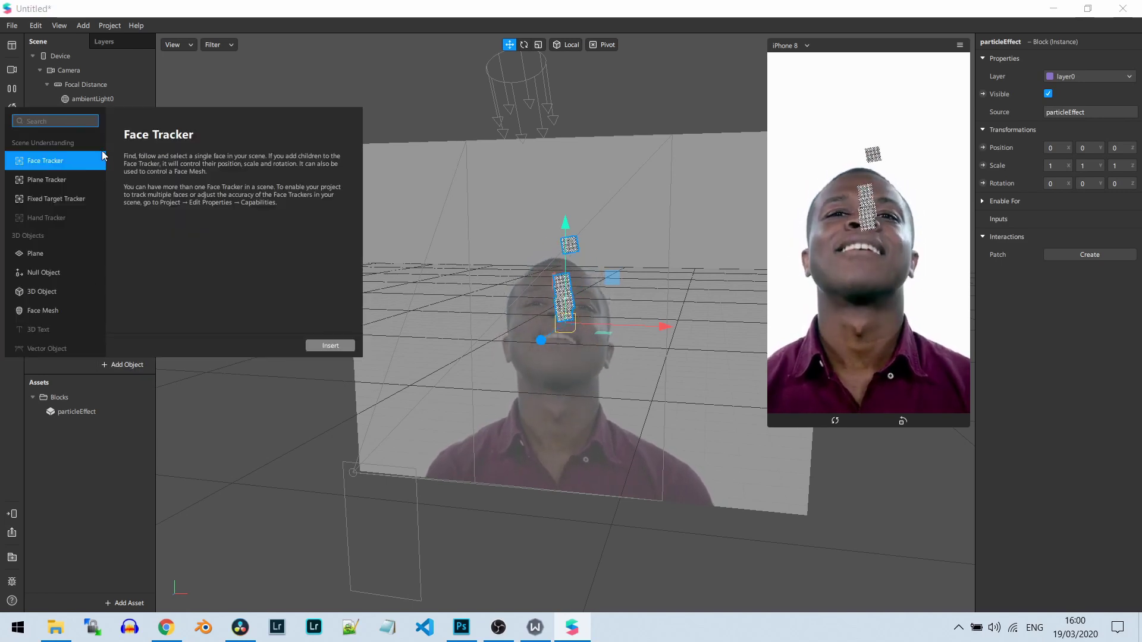
text(face)
key(Escape)
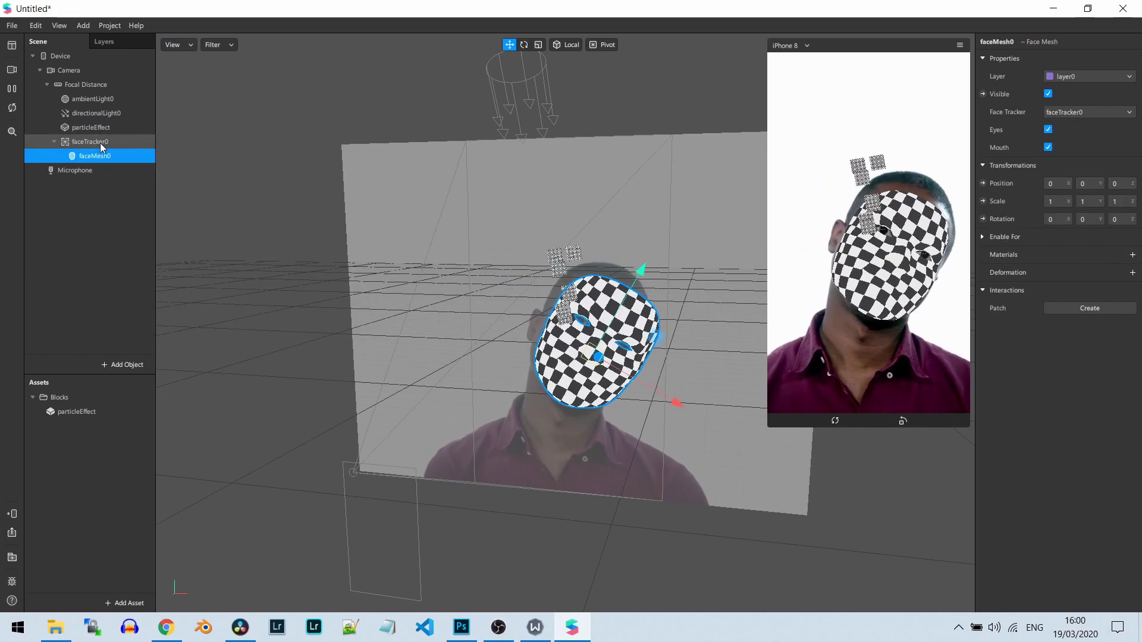
click(1048, 94)
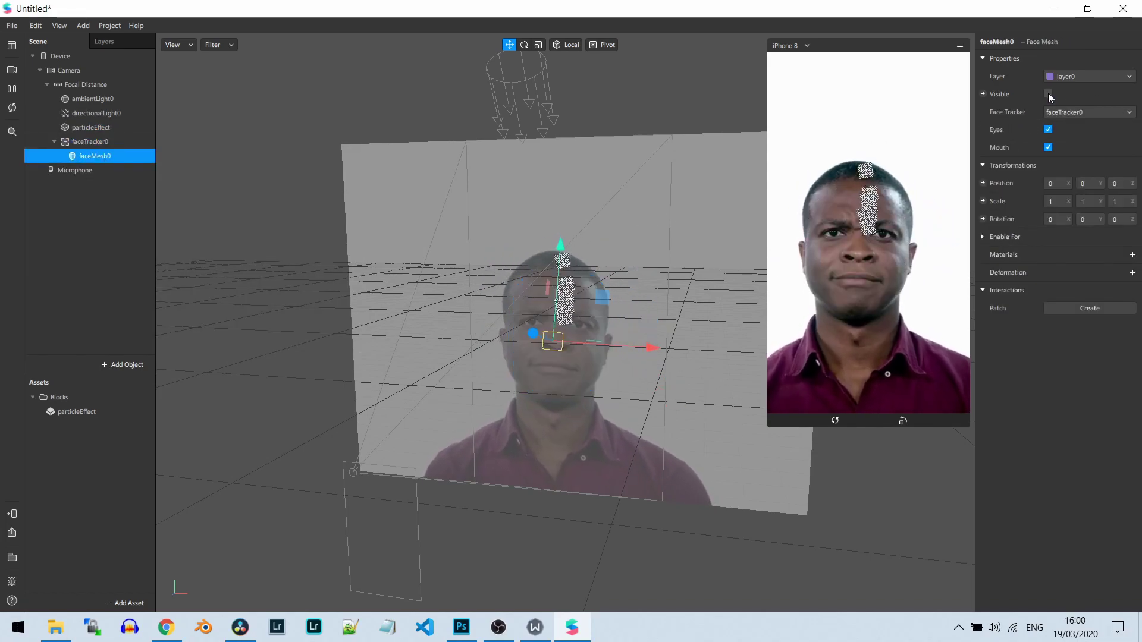
Make the particleEffect instance a child of the face tracker and clear the selection.
click(110, 128)
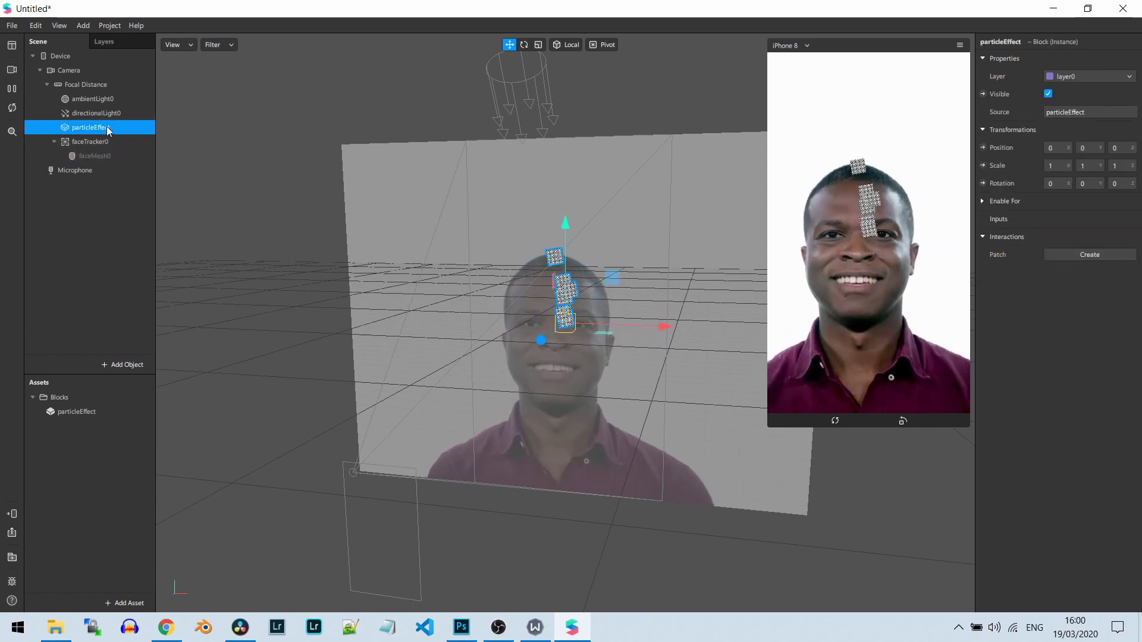
drag(108, 129, 109, 143)
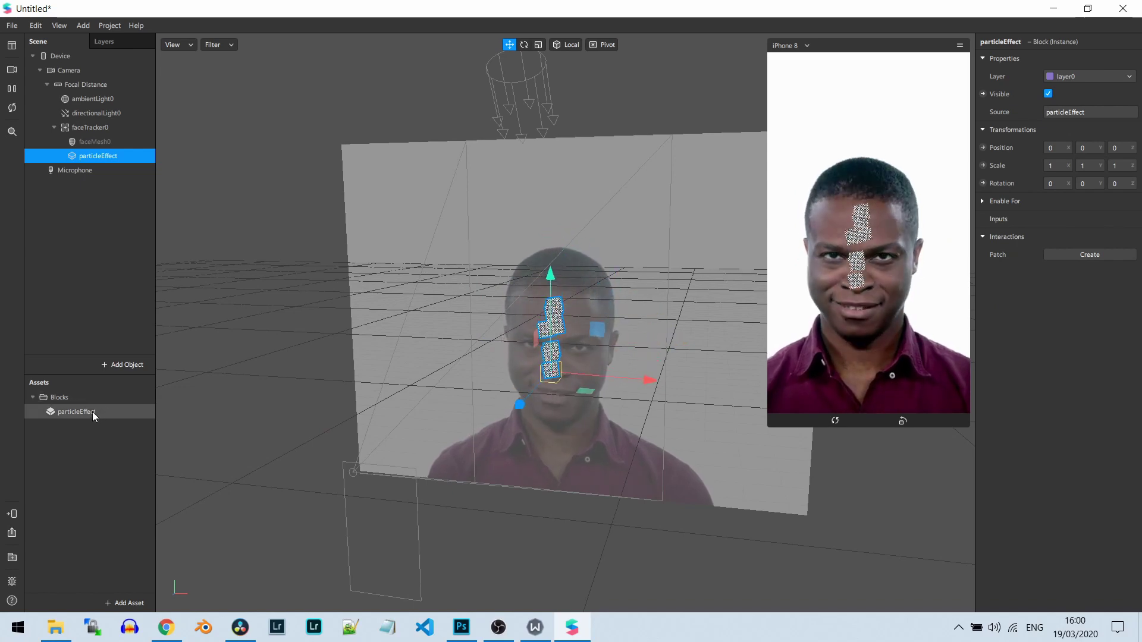
click(95, 368)
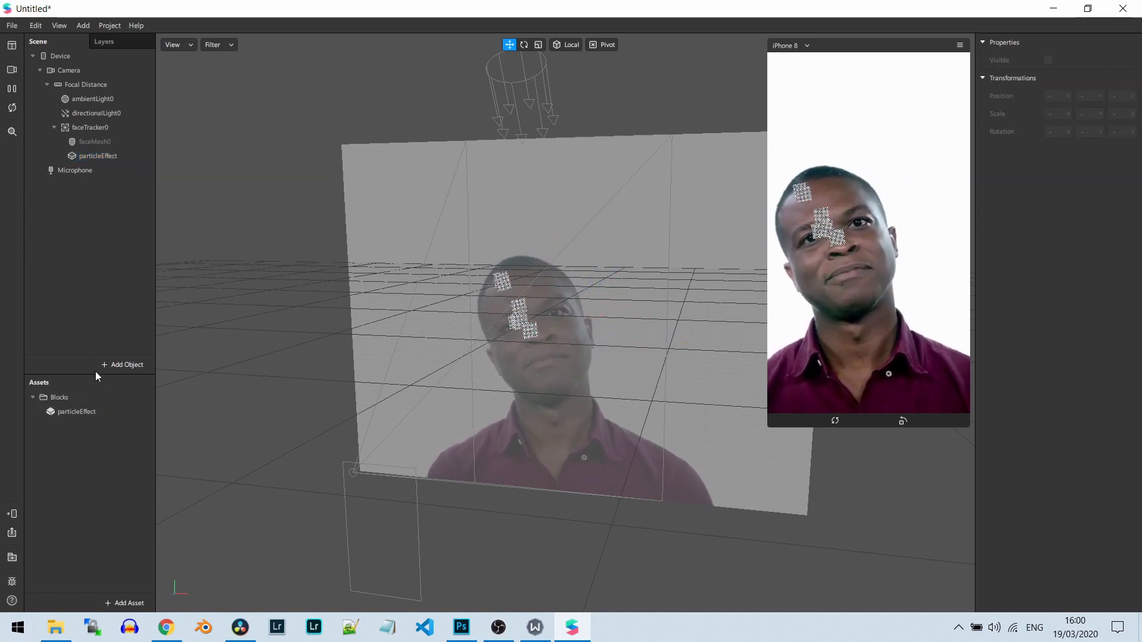
Open the particleEffect block asset for editing, select its Block Root and maximize the block window.
click(87, 414)
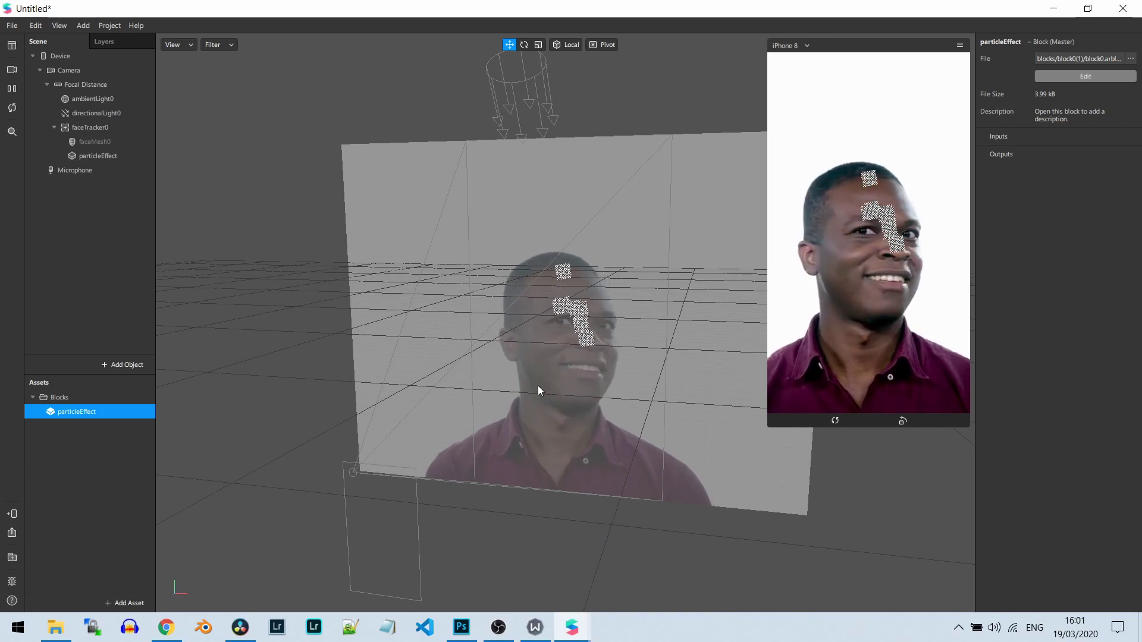
double_click(109, 413)
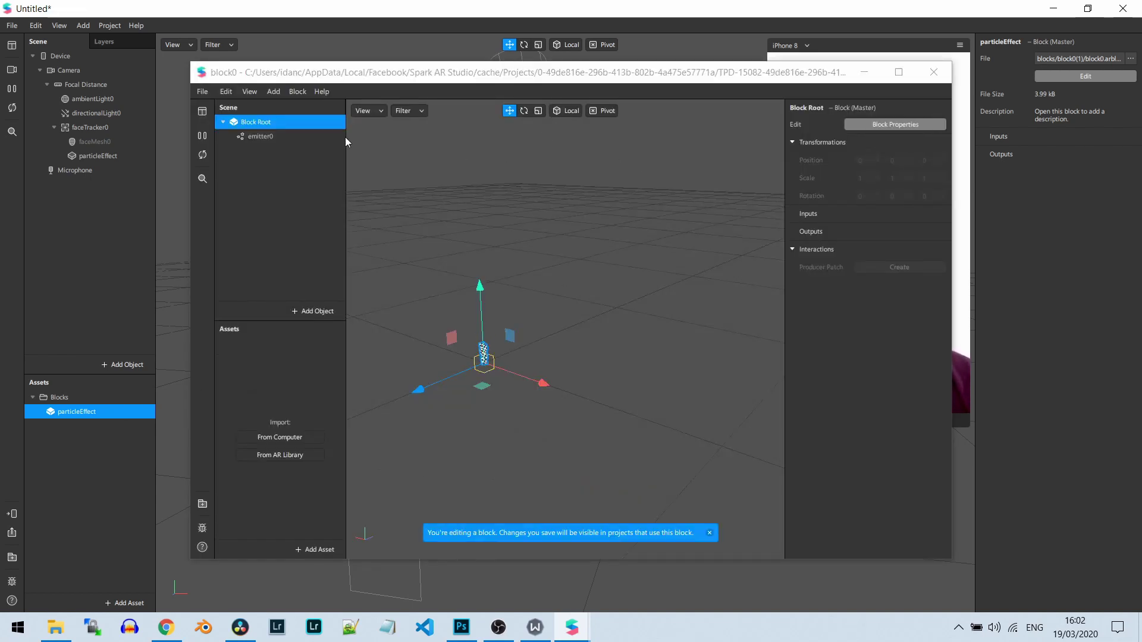
click(267, 136)
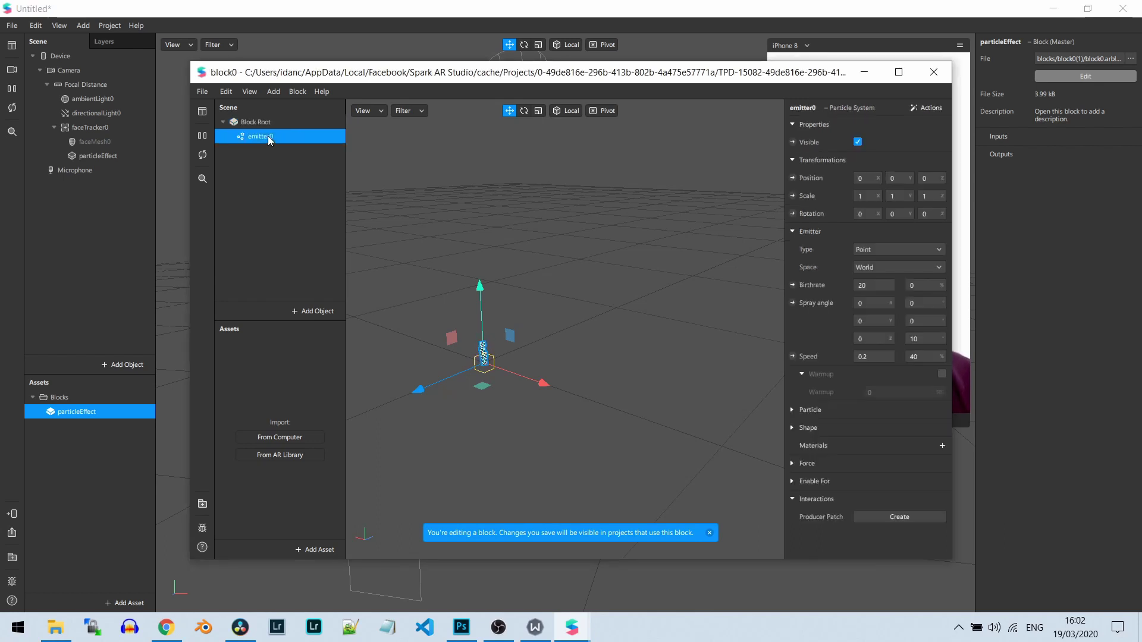
click(270, 123)
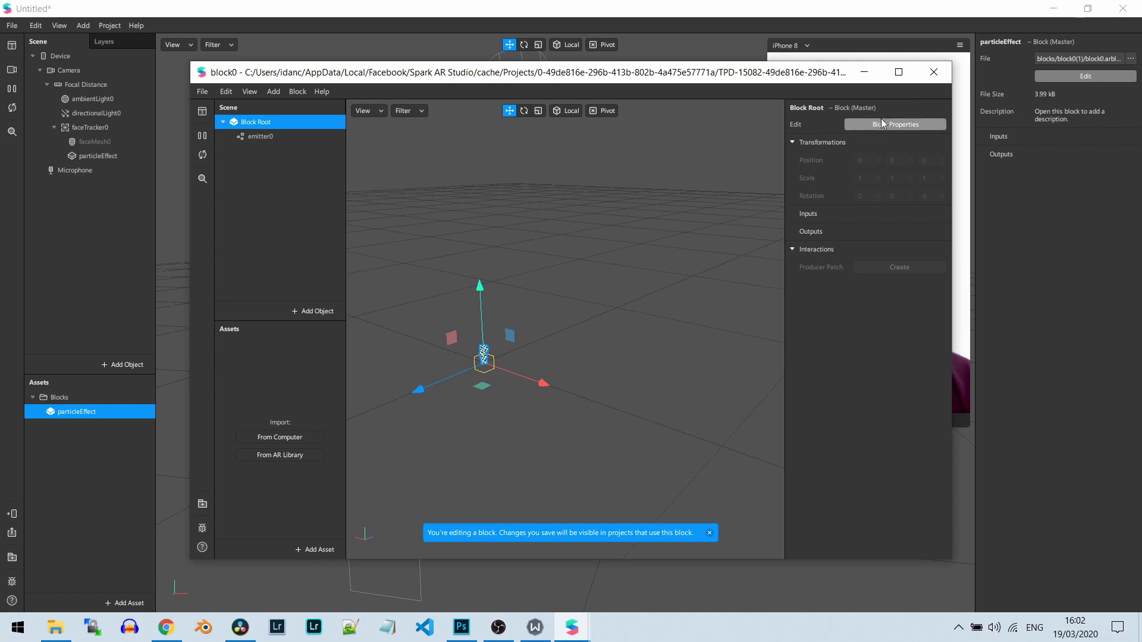
click(898, 72)
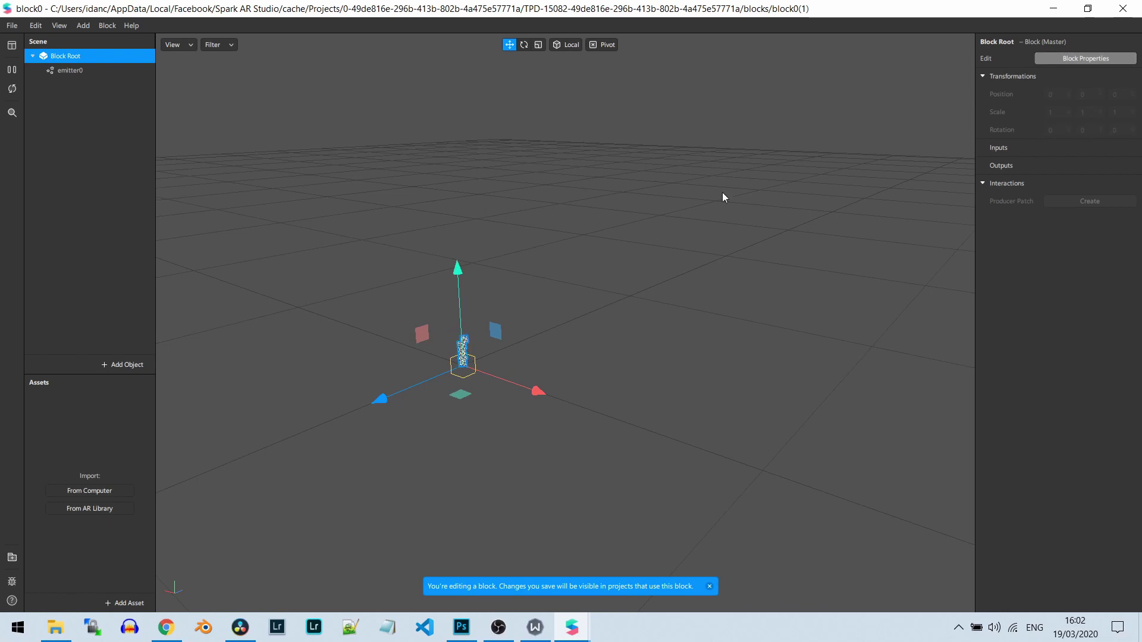
Add an input to the block's properties and name it particleTexture.
click(1080, 57)
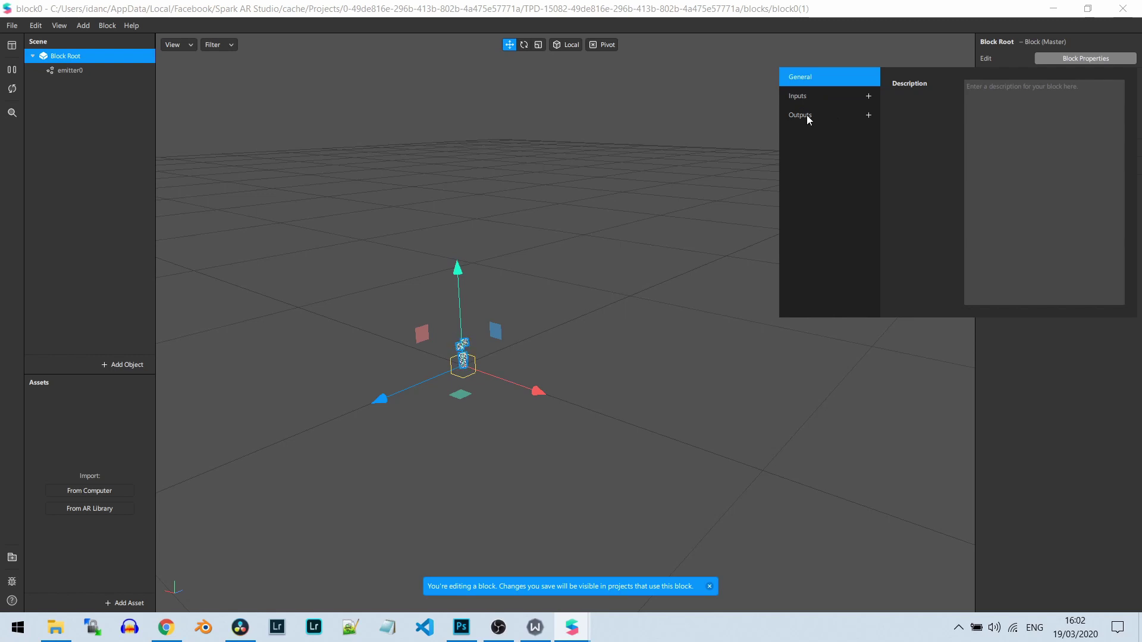
drag(737, 162, 545, 274)
drag(618, 226, 583, 273)
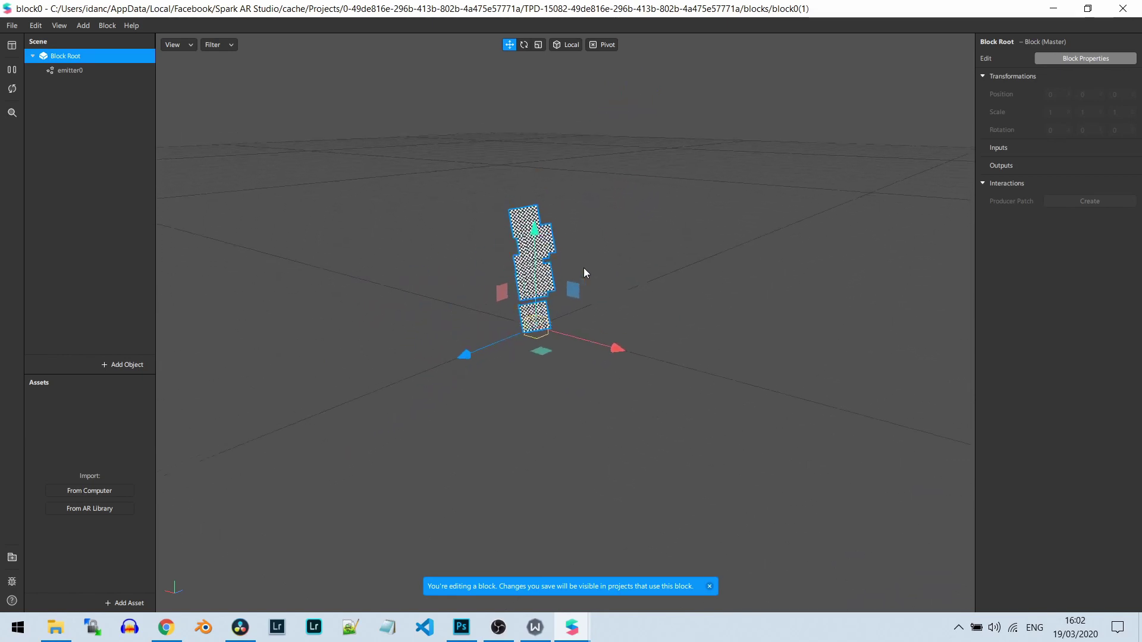
click(1068, 58)
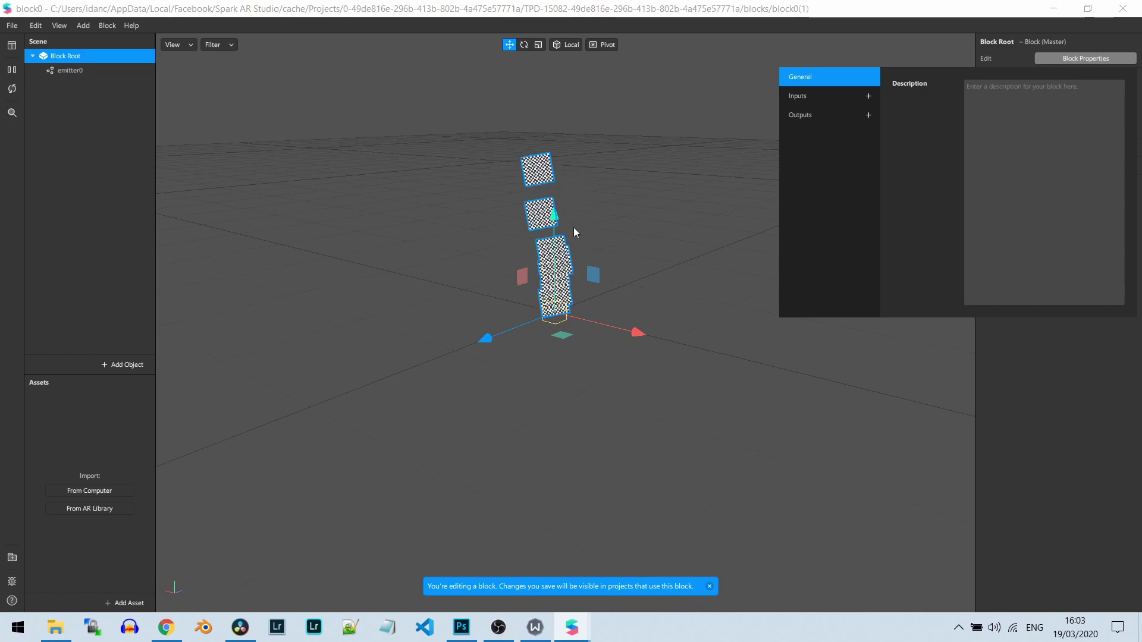
click(869, 96)
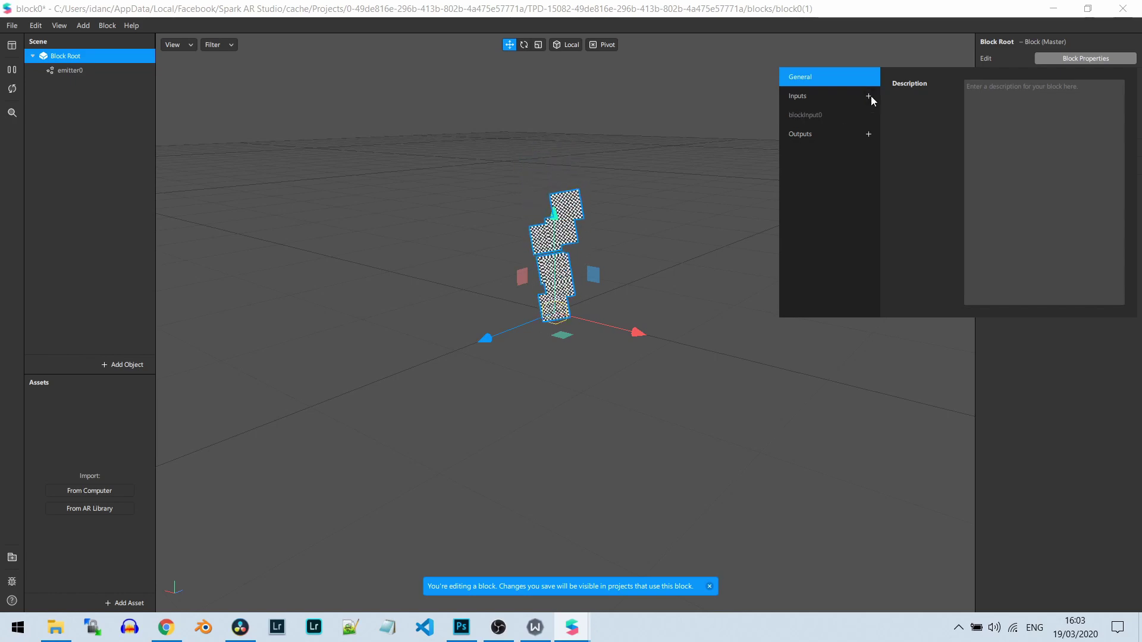
click(832, 118)
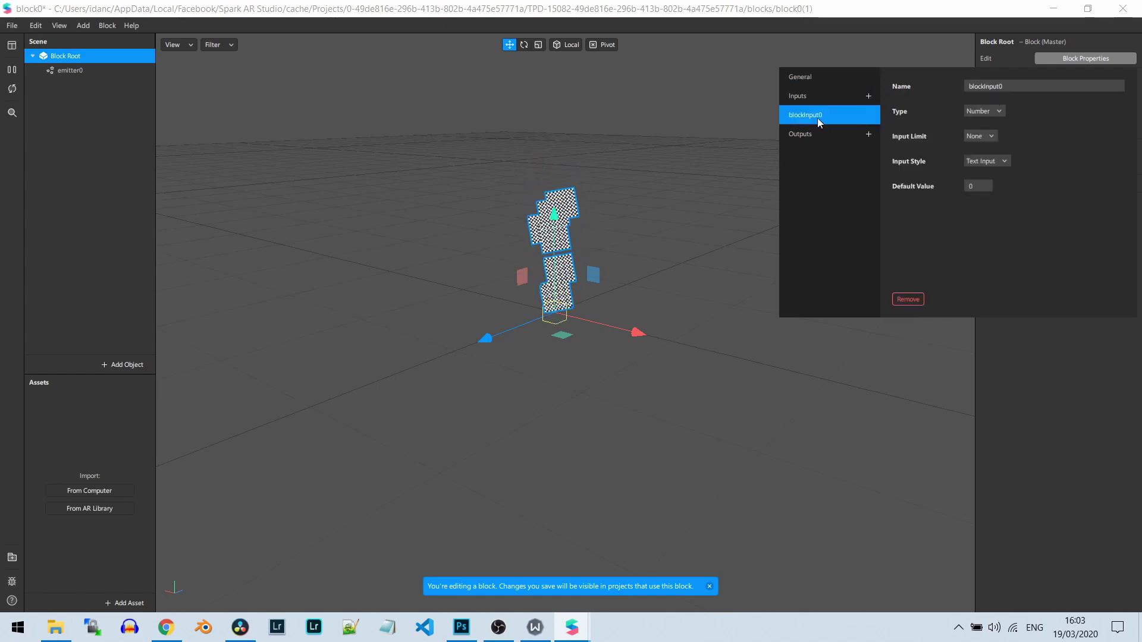
click(1019, 89)
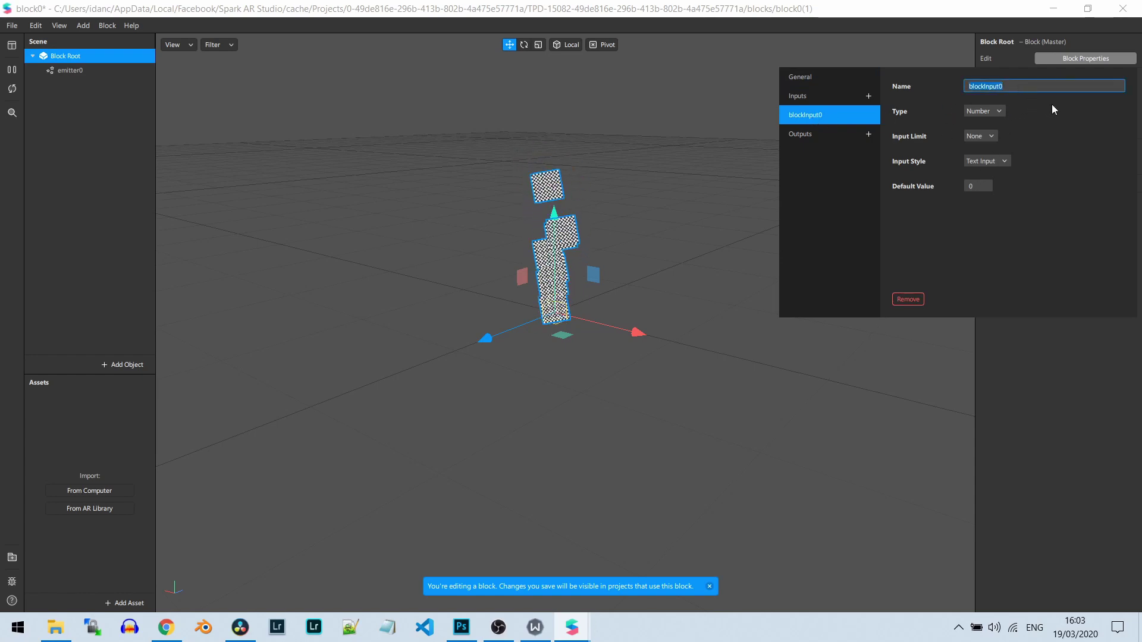
text(particle)
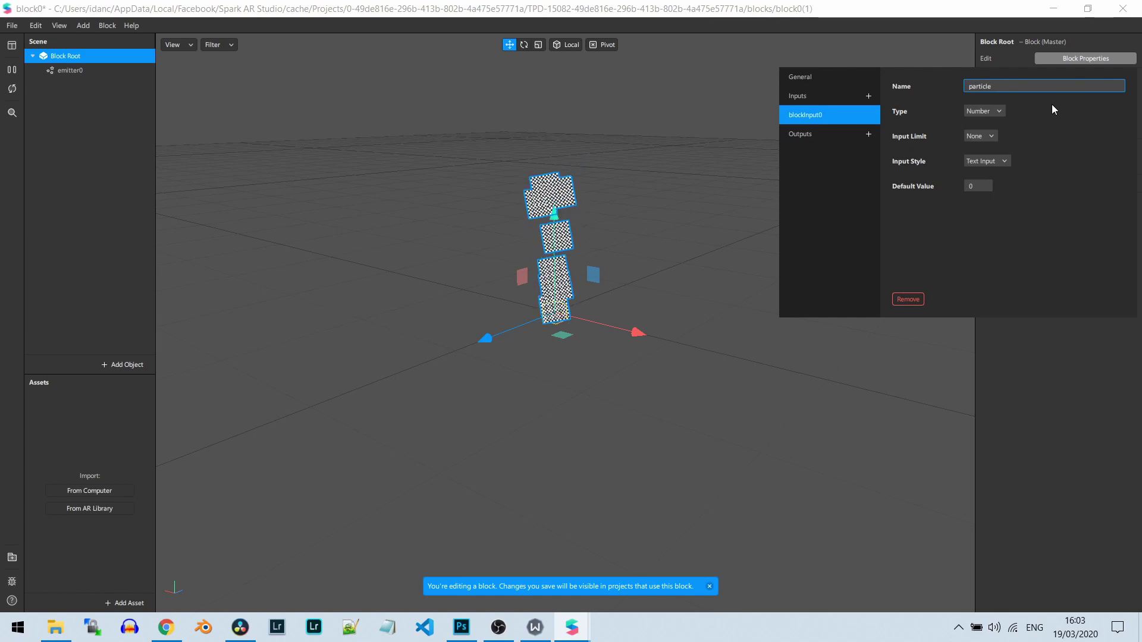
text(Texture)
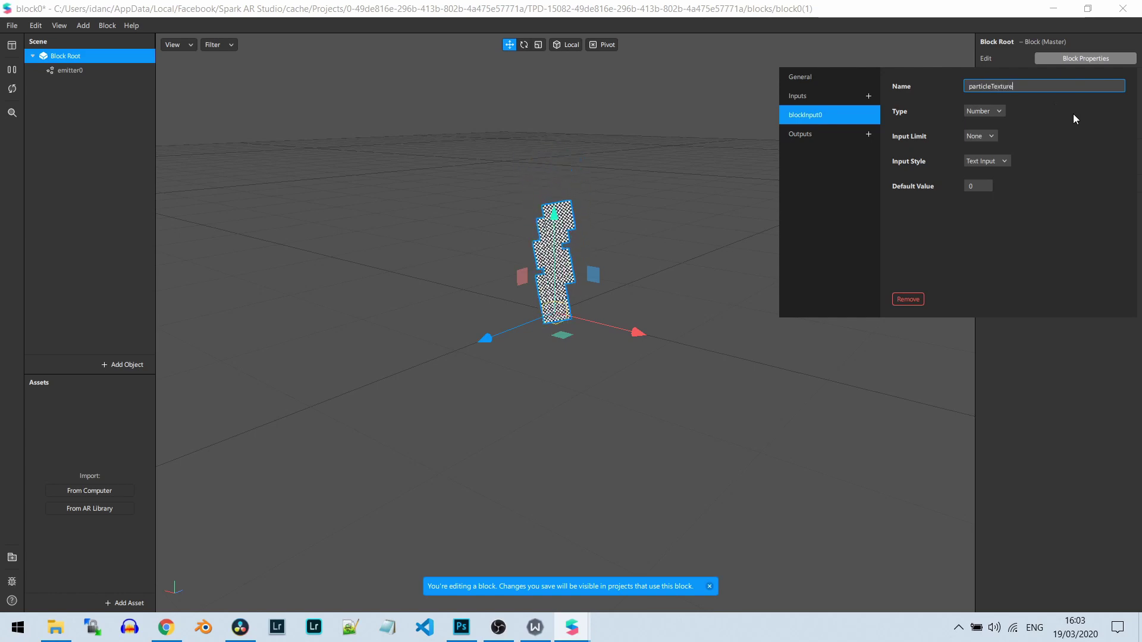
Set the particleTexture input's type to Texture and look at the texture choices it offers on the Block Root.
click(994, 112)
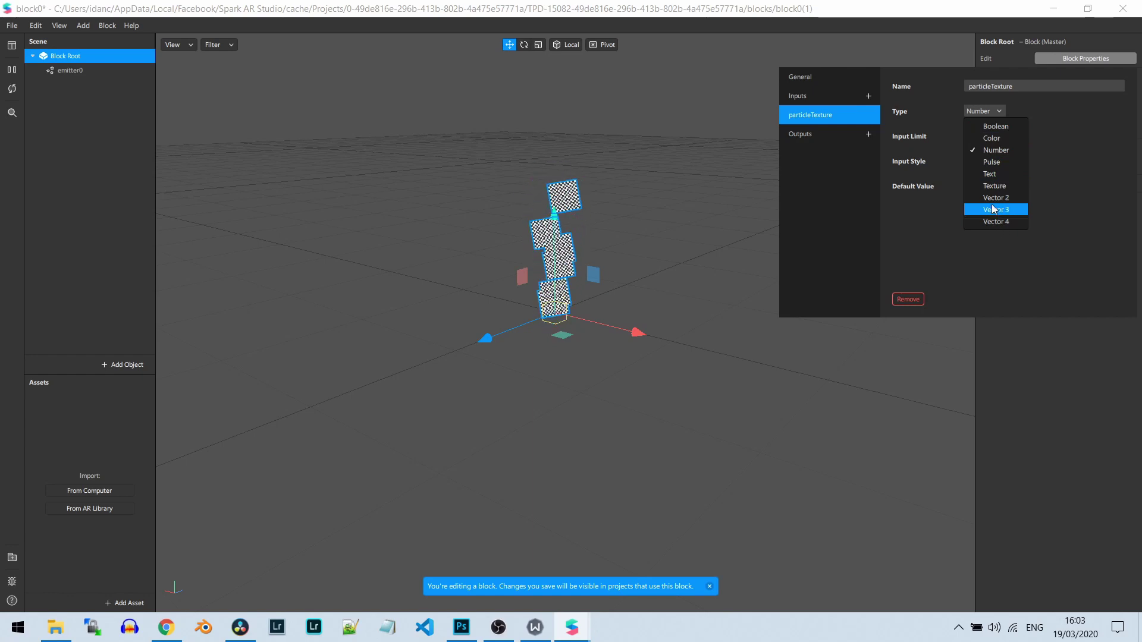
click(992, 186)
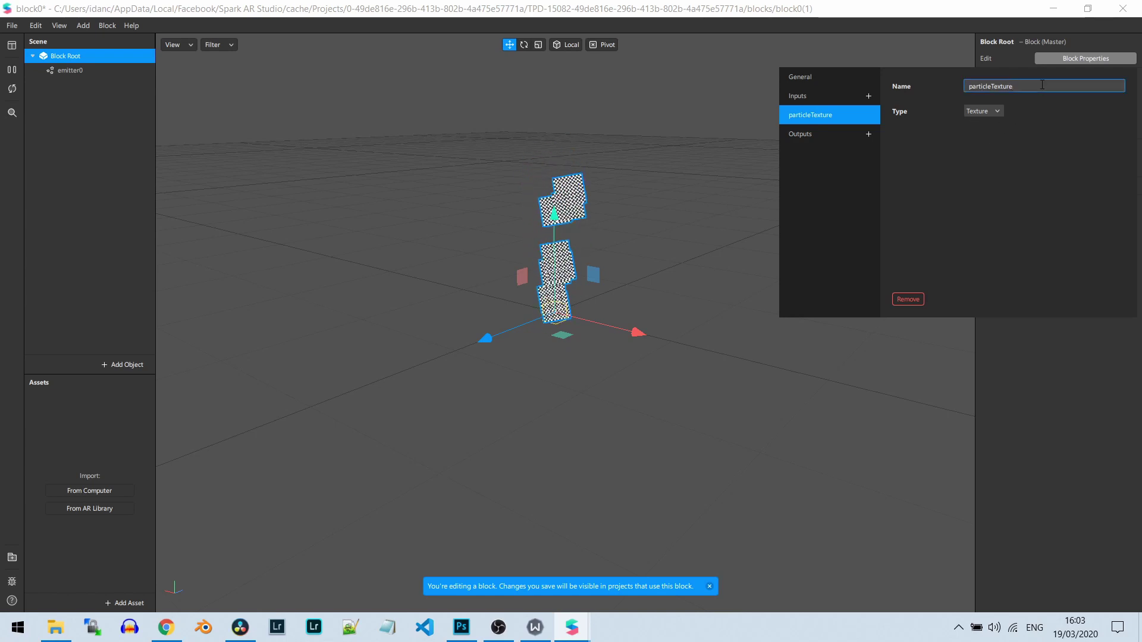
click(1056, 364)
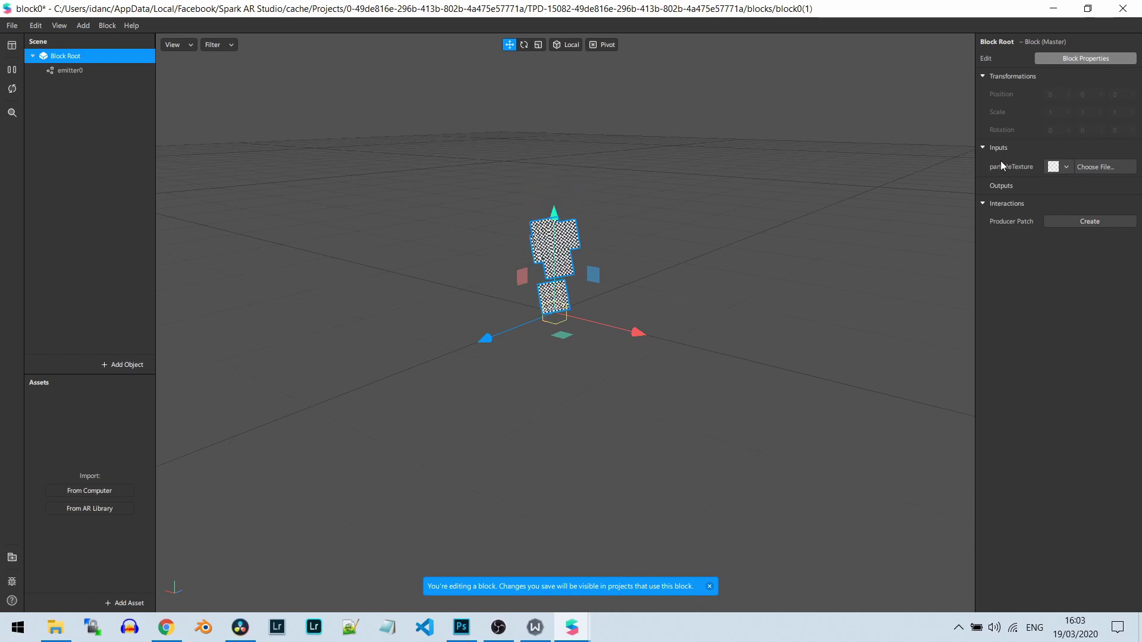
click(1058, 167)
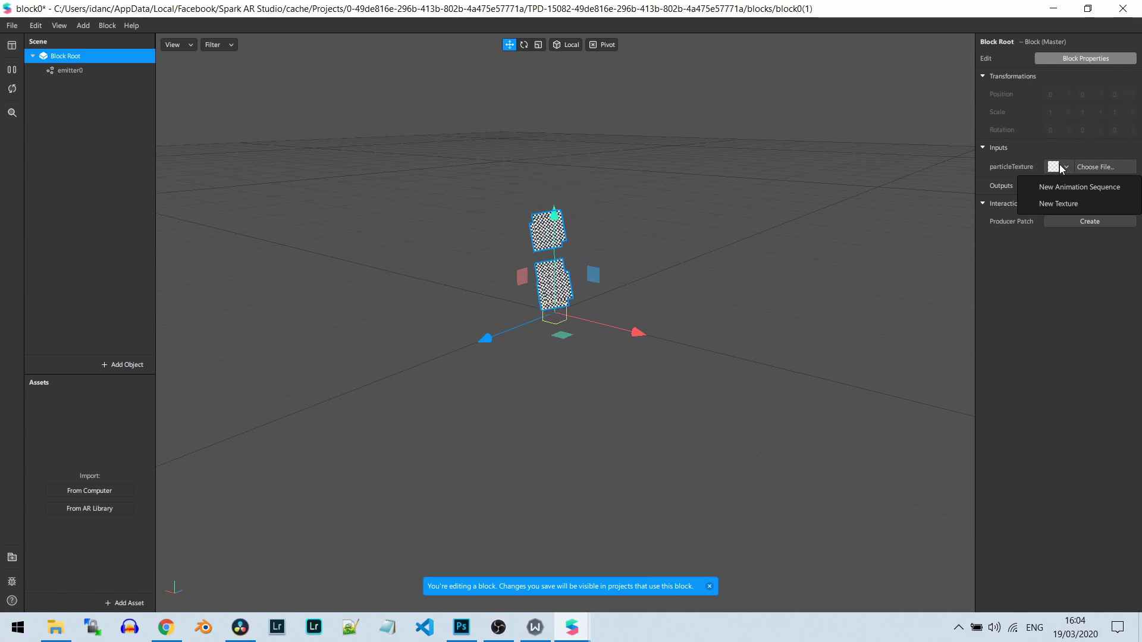
click(1017, 166)
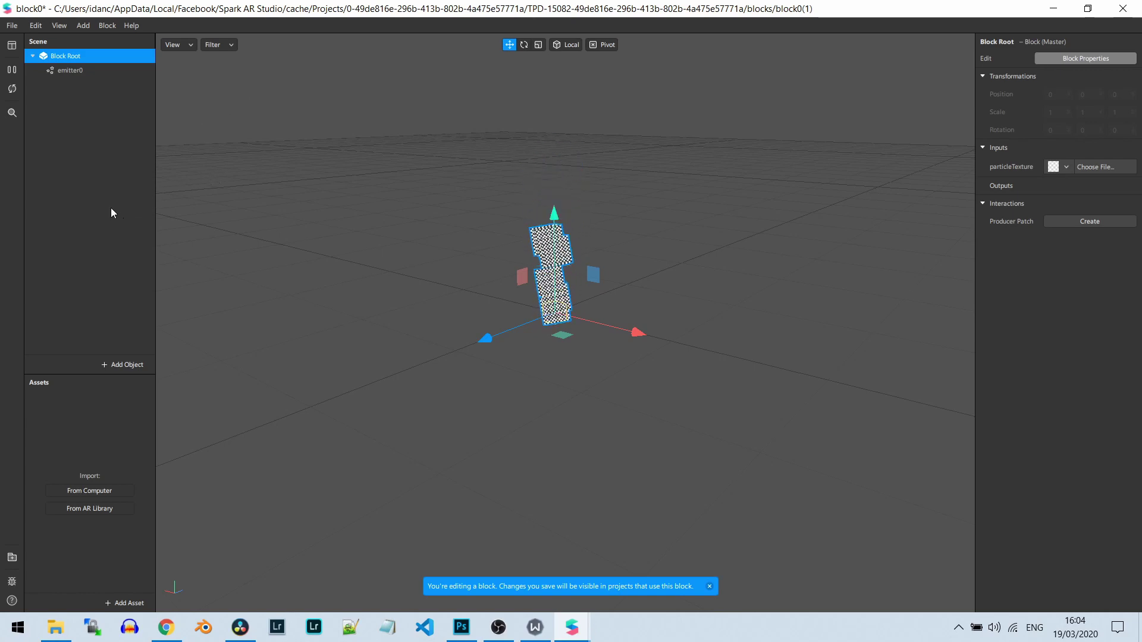
Save and close the block, and select the particleEffect instance under the face tracker in the main project.
double_click(326, 10)
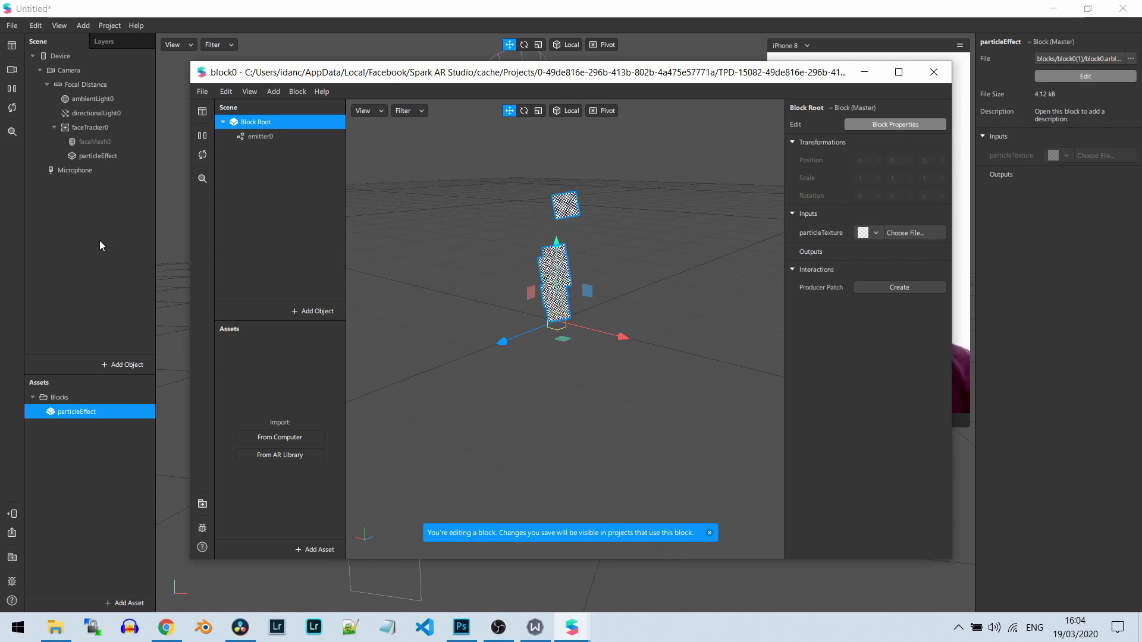
key(alt+F4)
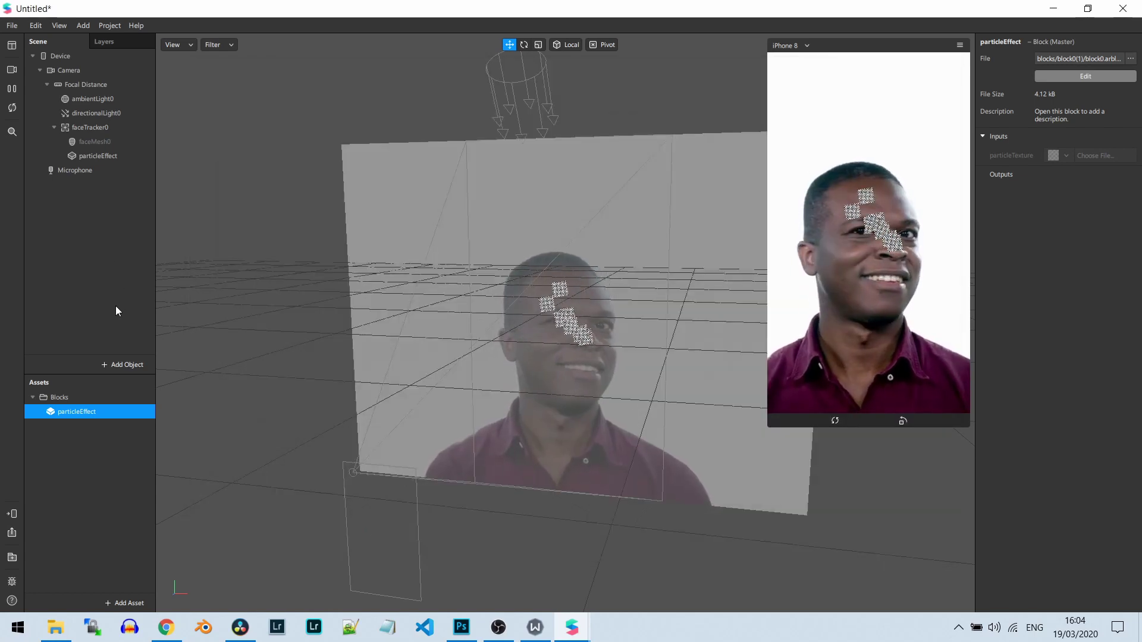
click(82, 423)
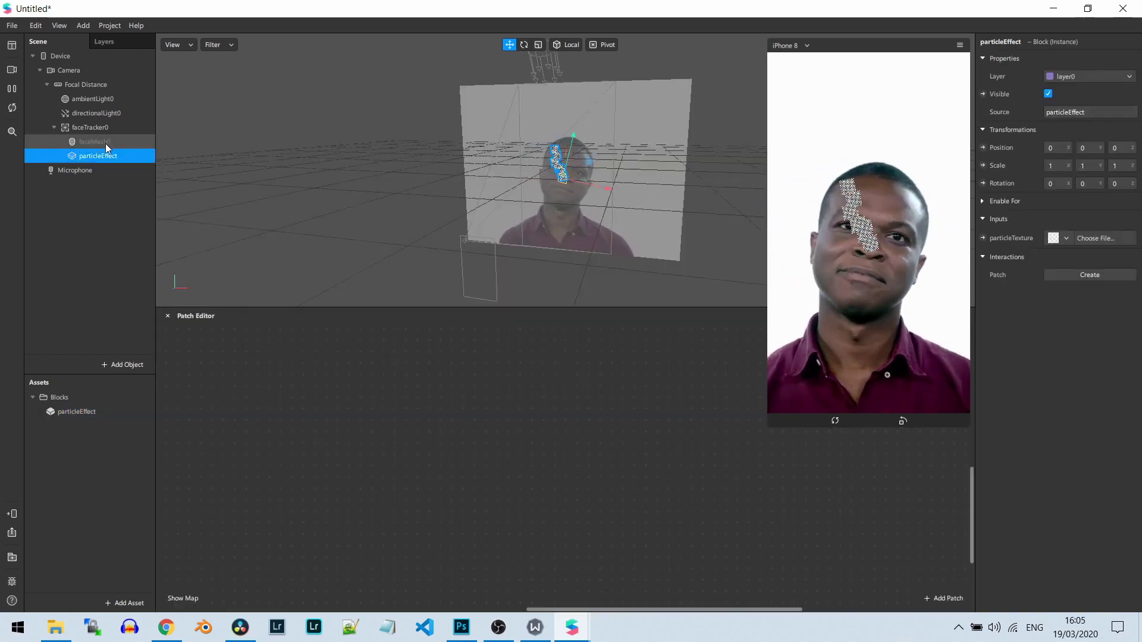
click(105, 141)
click(112, 159)
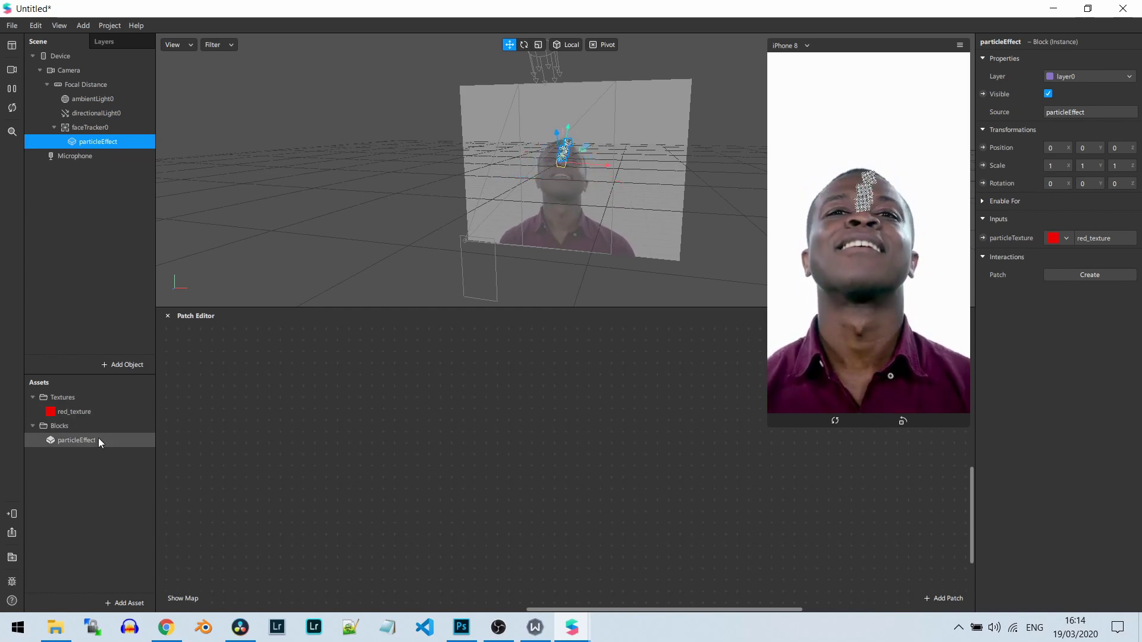
Reopen the particleEffect block for editing and add a new material to emitter0.
double_click(105, 143)
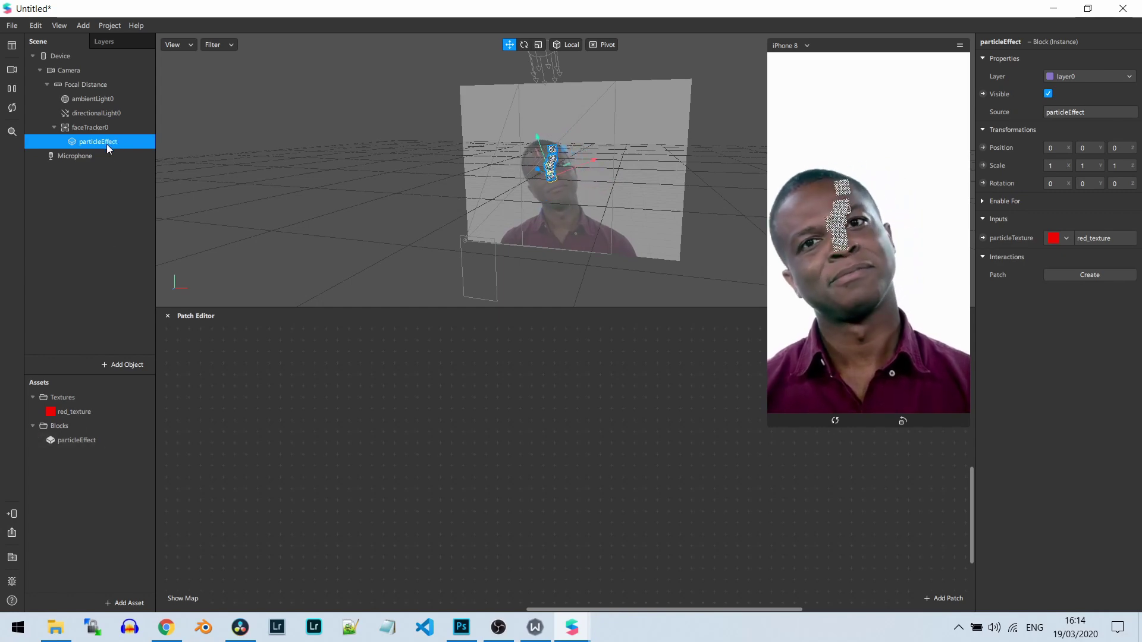
double_click(89, 440)
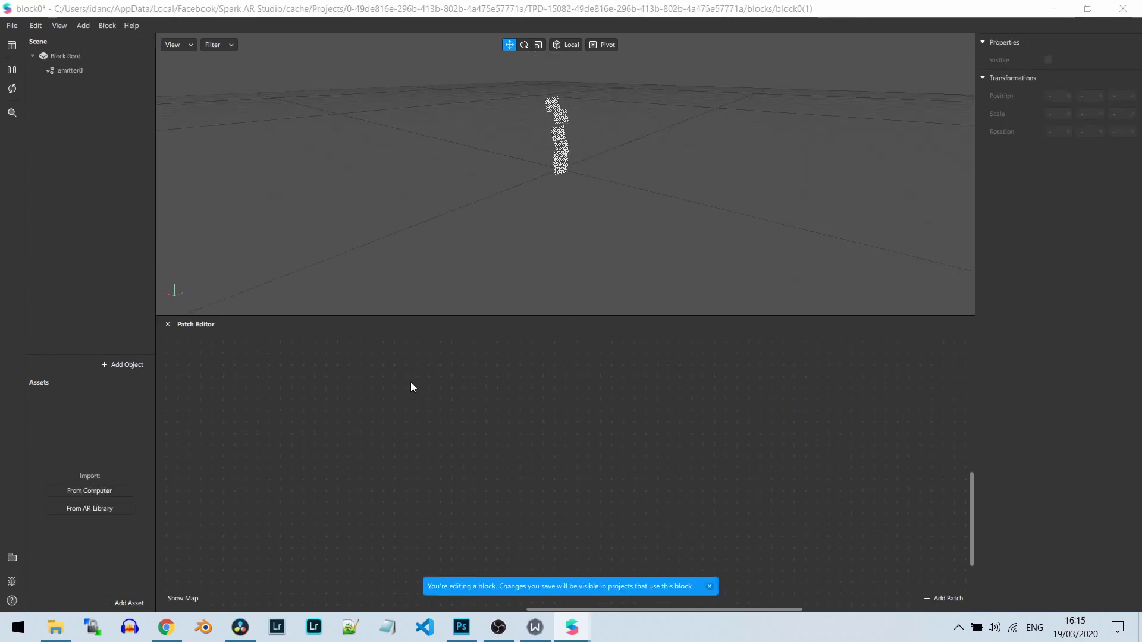
click(82, 71)
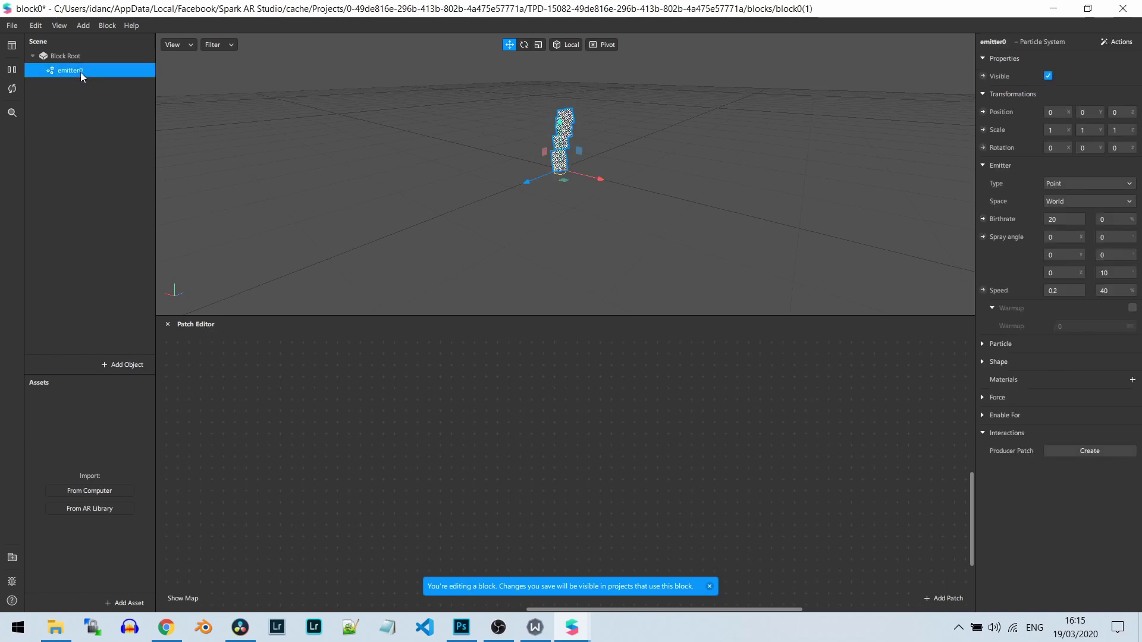
click(1133, 380)
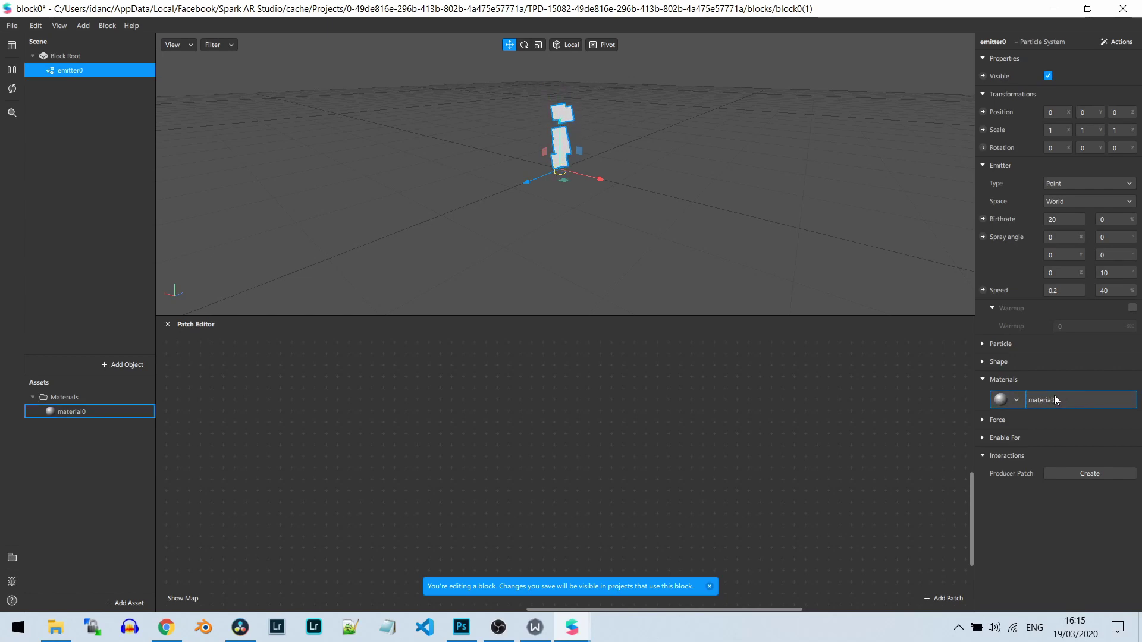
Create a producer patch for the Block Root's inputs and reposition it in the Patch Editor.
click(76, 55)
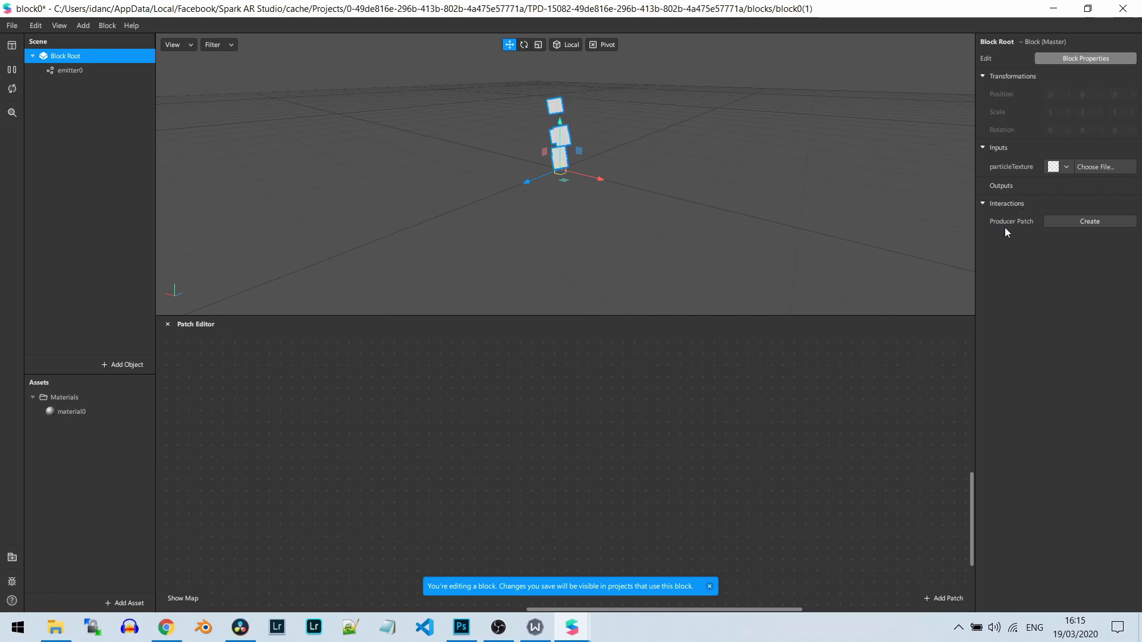
click(1088, 221)
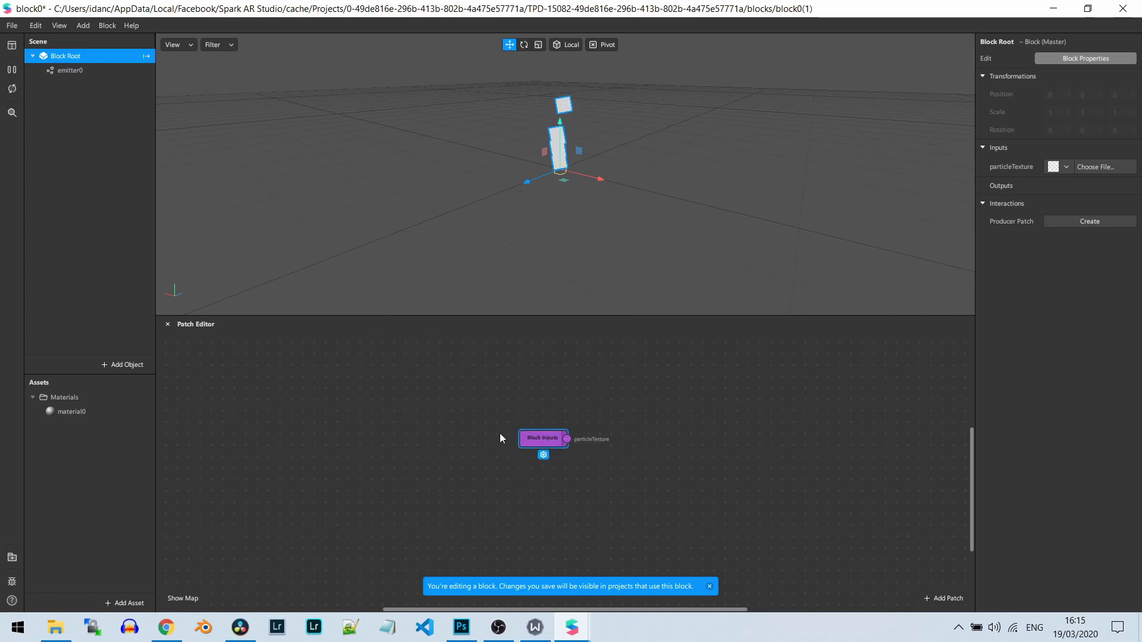
drag(537, 442, 350, 434)
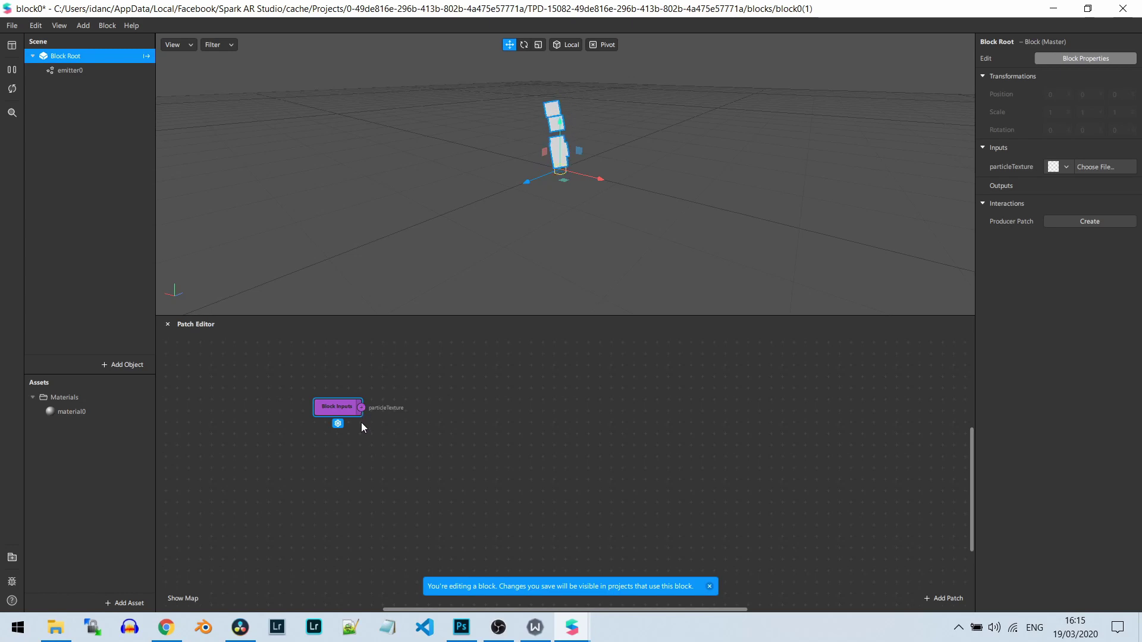
drag(335, 408, 334, 410)
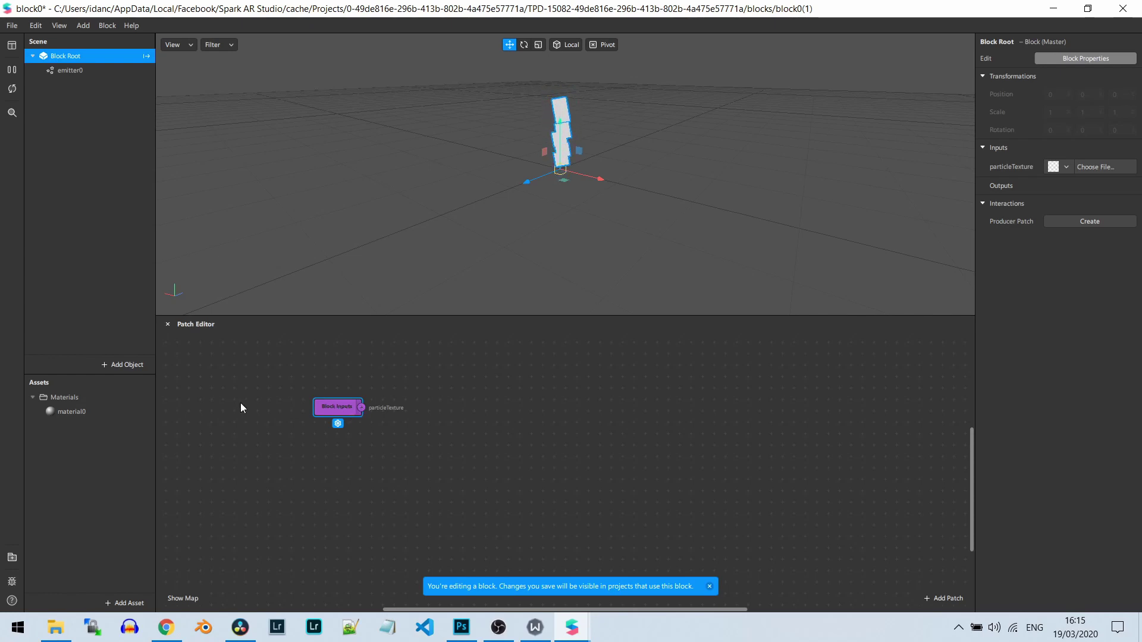
Change the shader type of material0 to Flat.
click(79, 413)
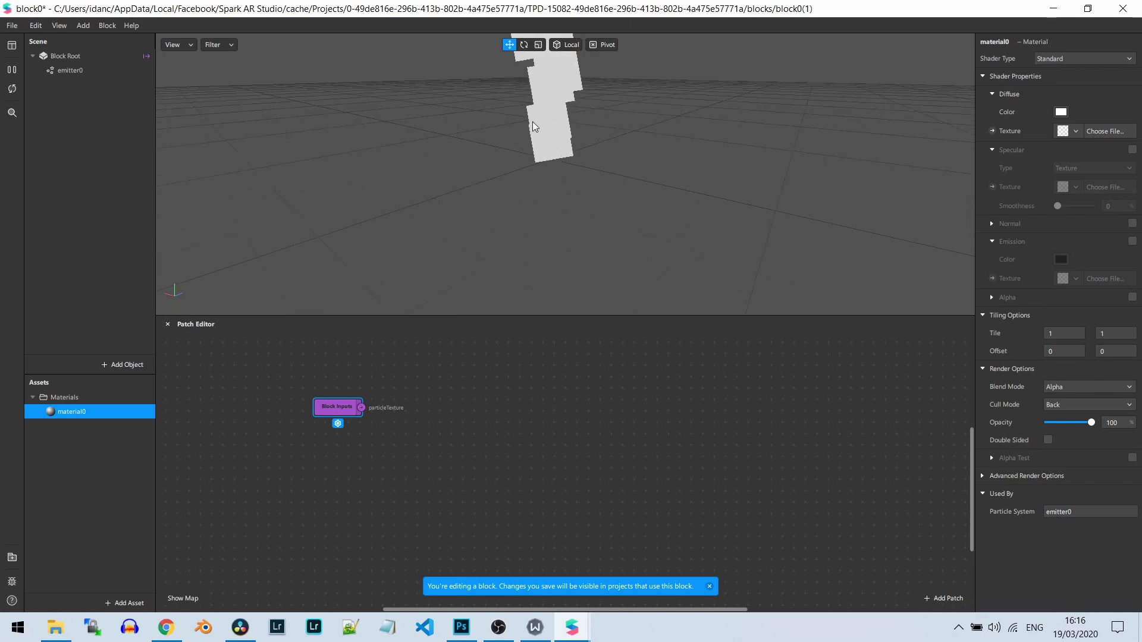
click(1077, 57)
click(1076, 73)
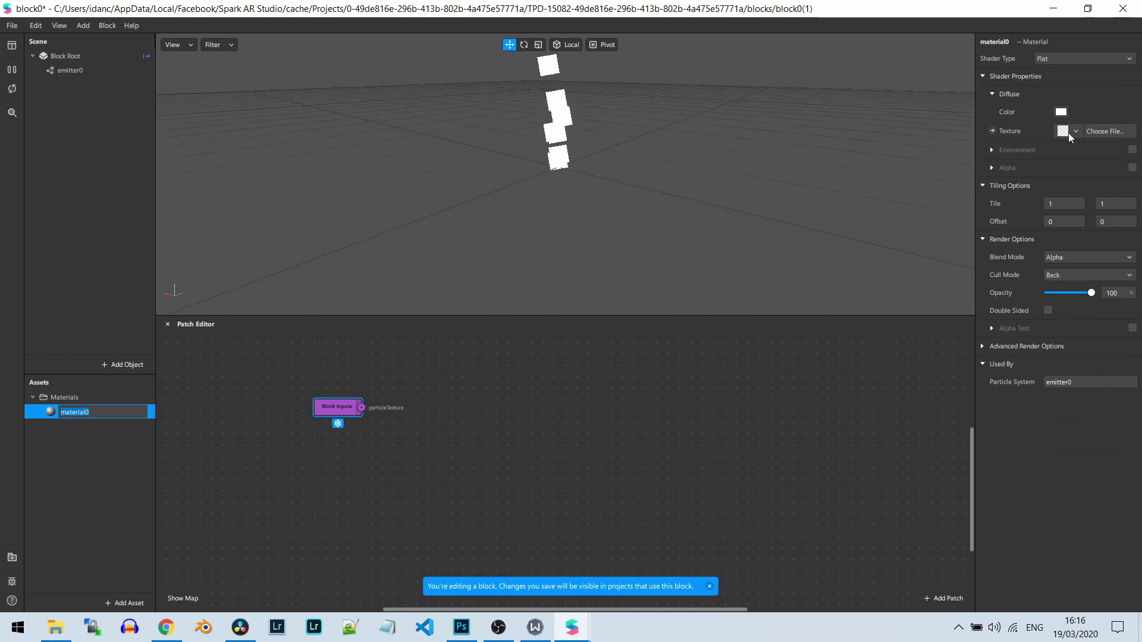
Create a patch for material0's diffuse texture and line it up beside the Block Inputs patch.
click(993, 131)
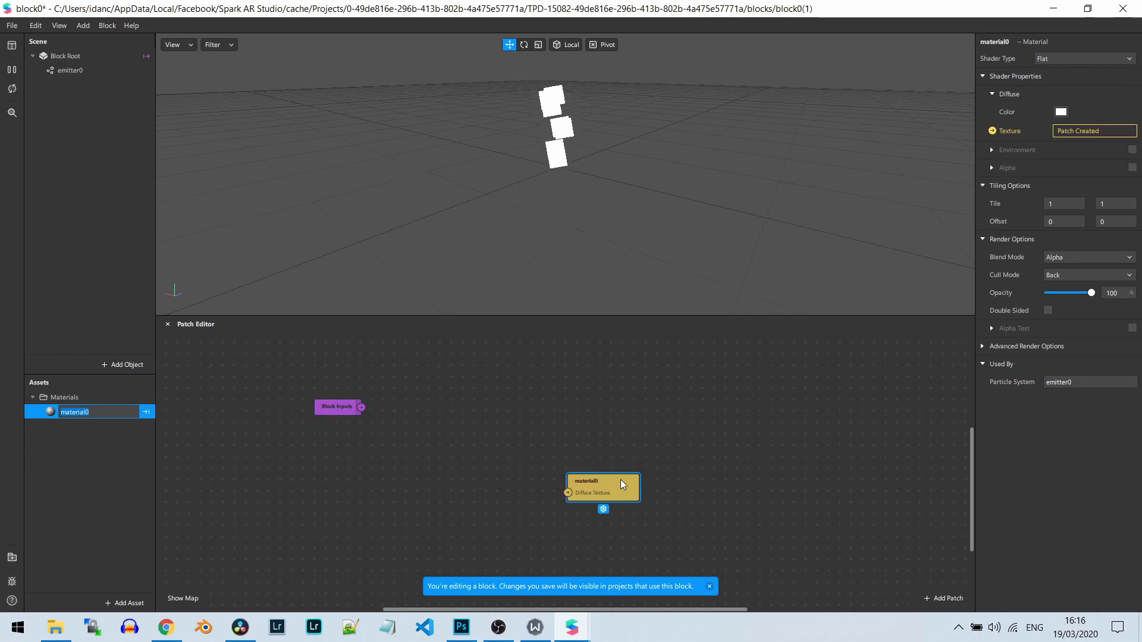
drag(620, 479, 579, 395)
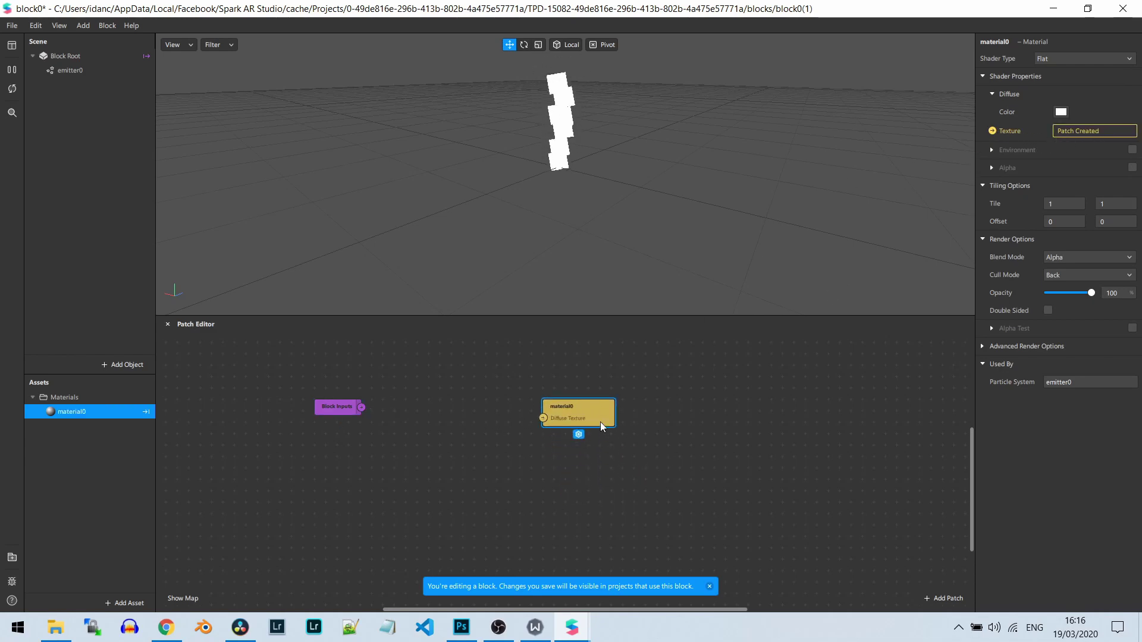
drag(565, 406, 473, 394)
drag(344, 400, 353, 387)
drag(494, 394, 495, 382)
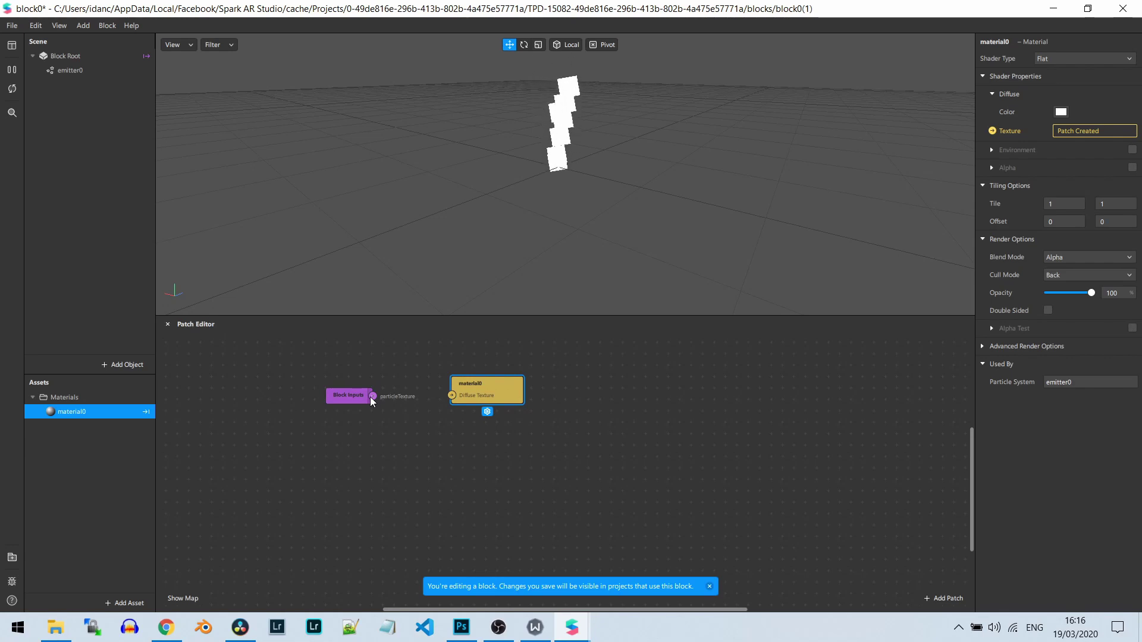
Connect the Block Inputs patch's particleTexture output to material0's Diffuse Texture and save the block.
drag(373, 396, 451, 394)
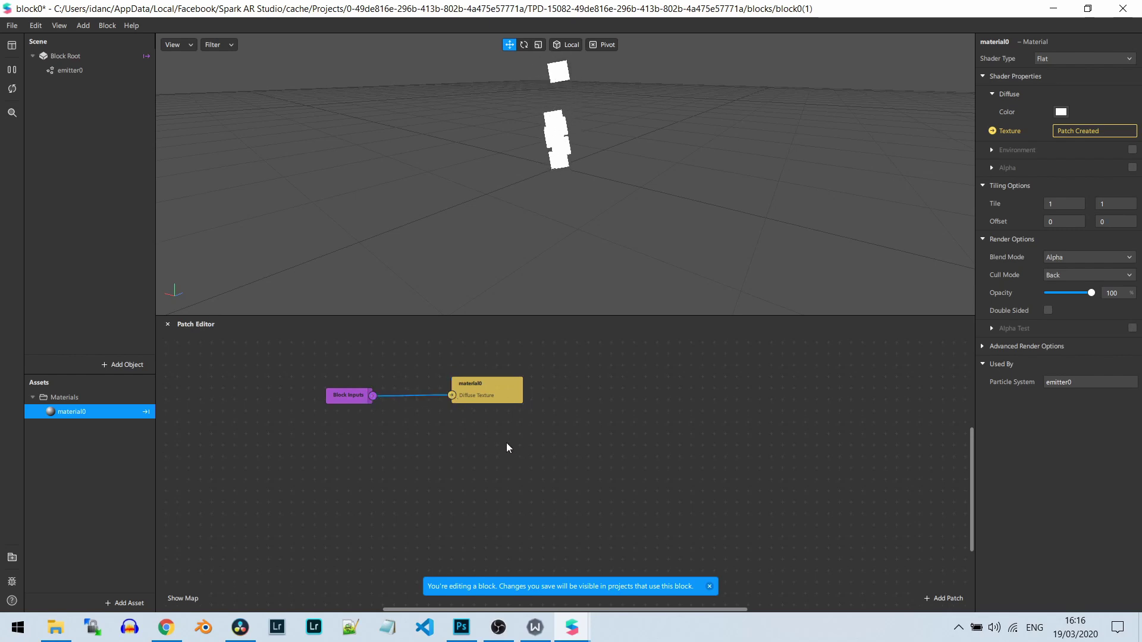
click(624, 424)
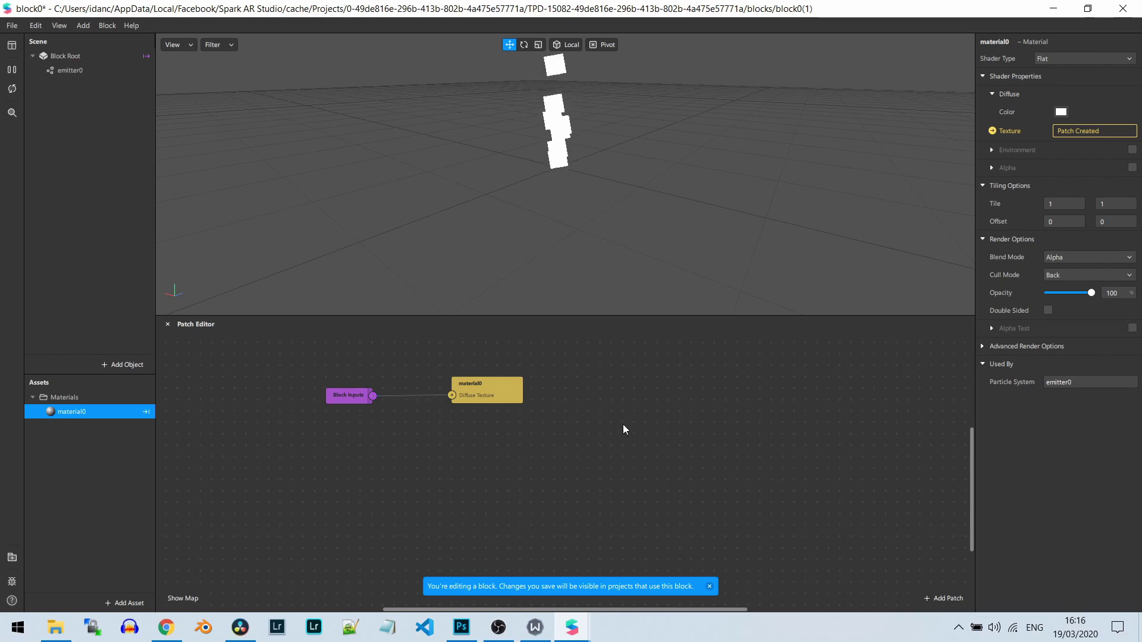
key(ctrl+s)
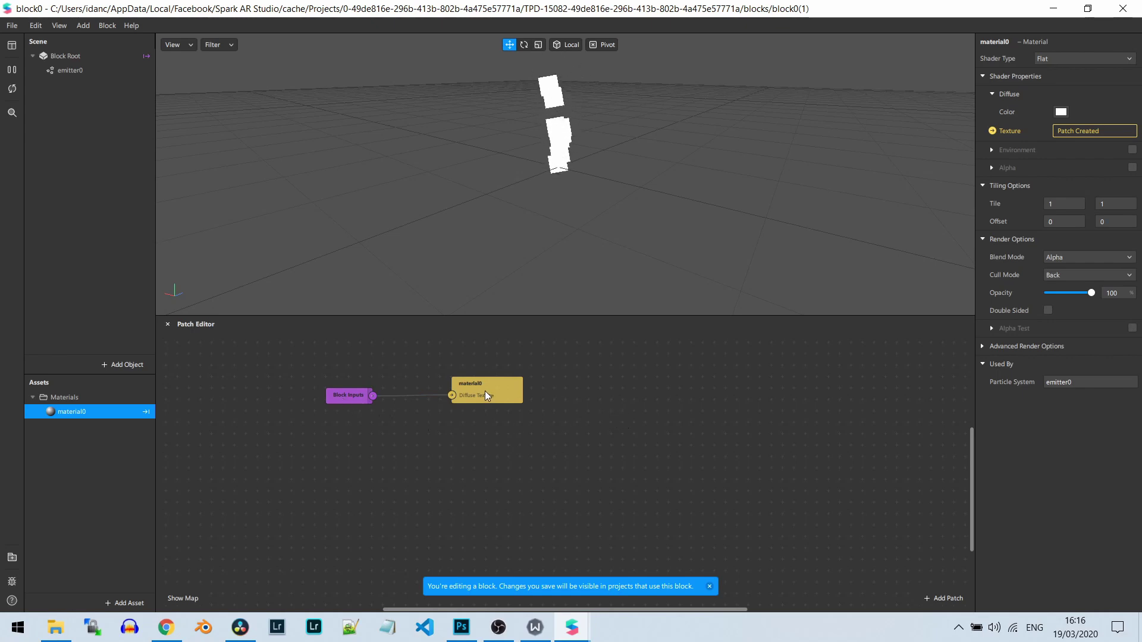
Return to the main project and examine the tracked particles, the particleEffect instance's texture input and the red_texture asset.
click(571, 627)
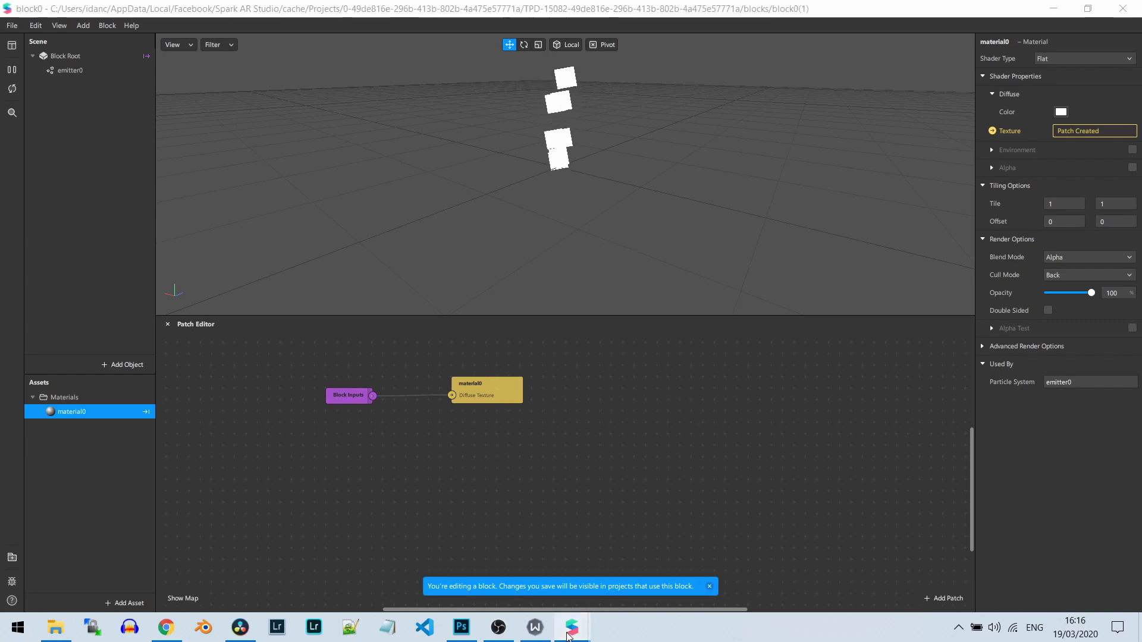
click(552, 604)
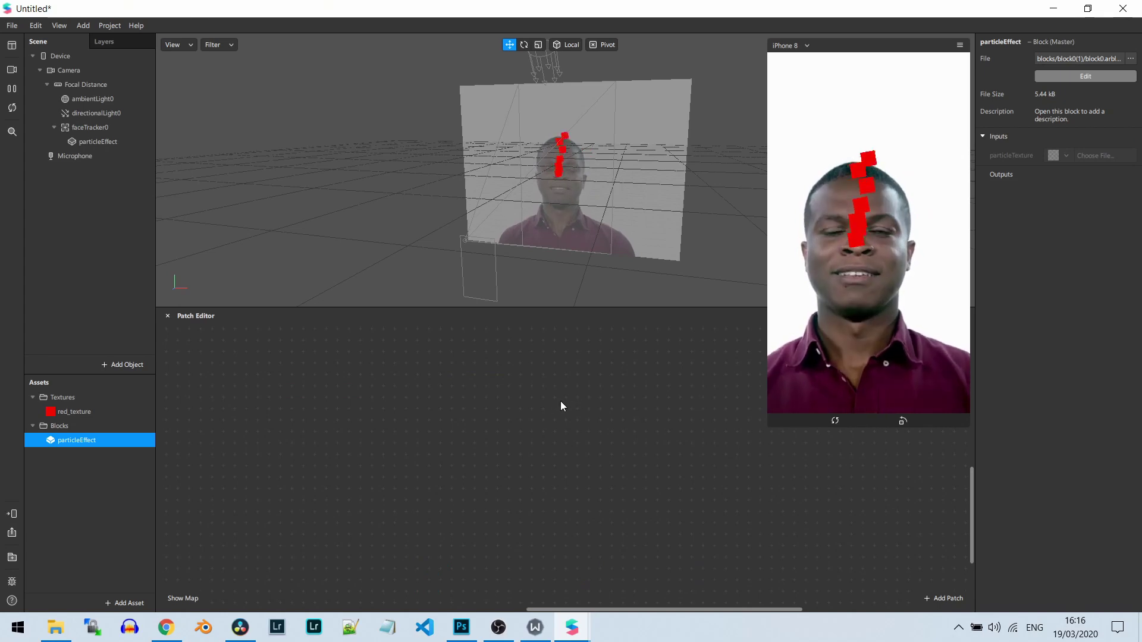
scroll(558, 183, up, 3)
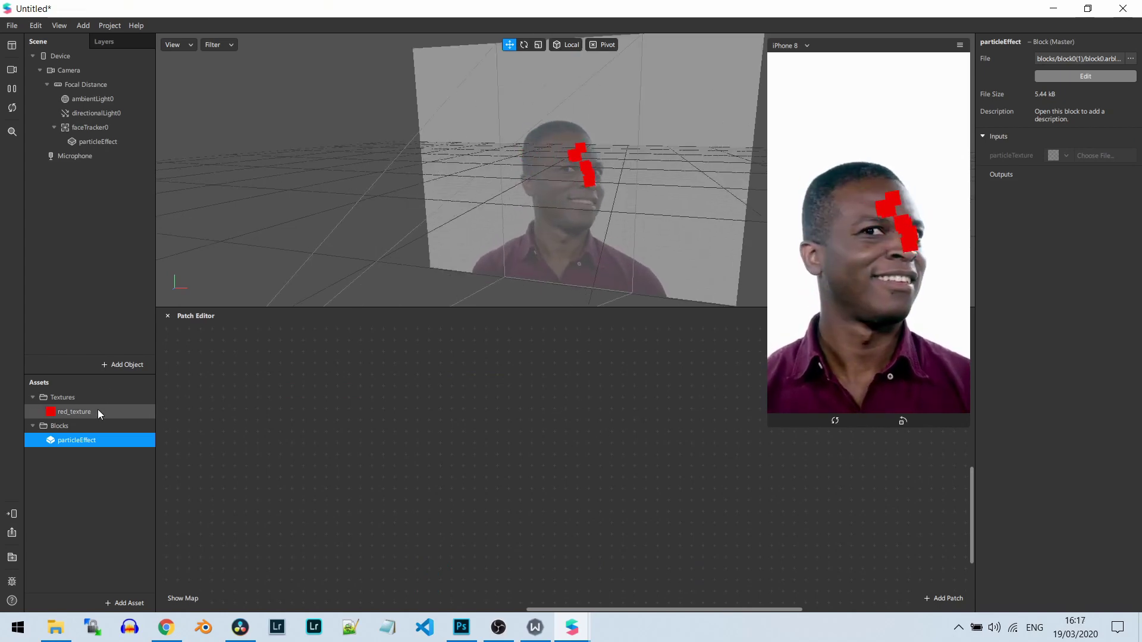
scroll(564, 158, up, 2)
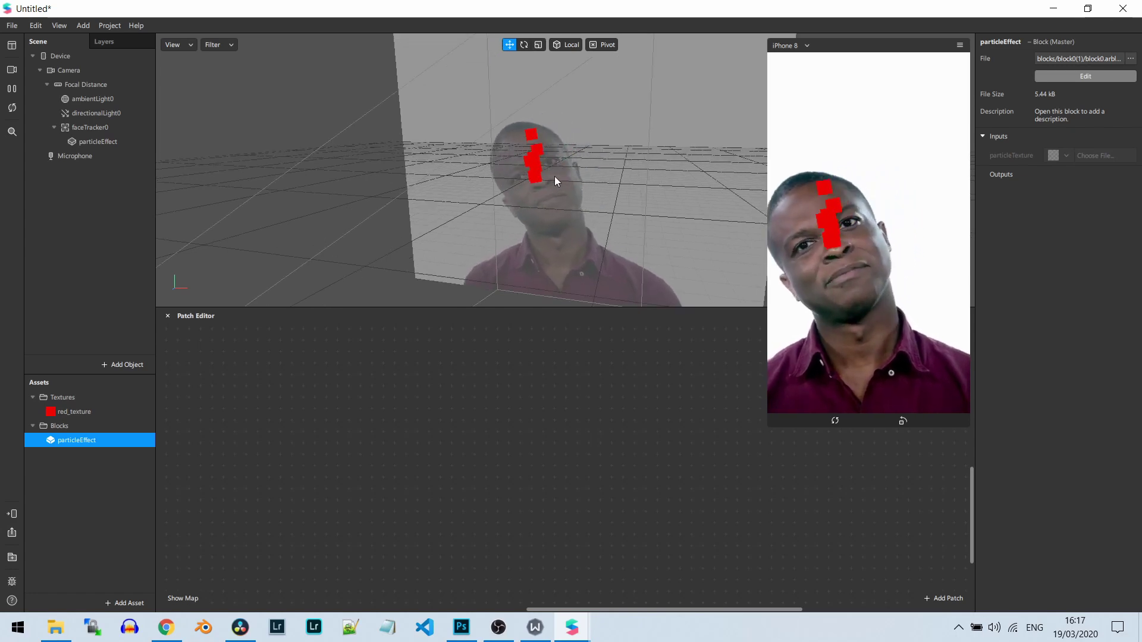
scroll(533, 180, up, 3)
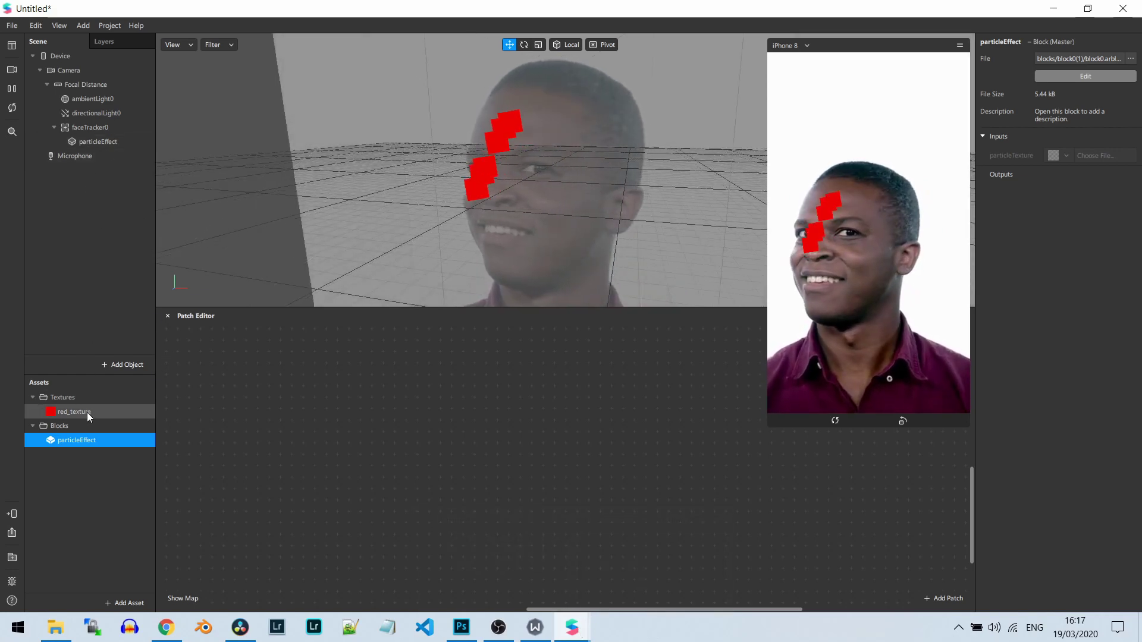
double_click(114, 143)
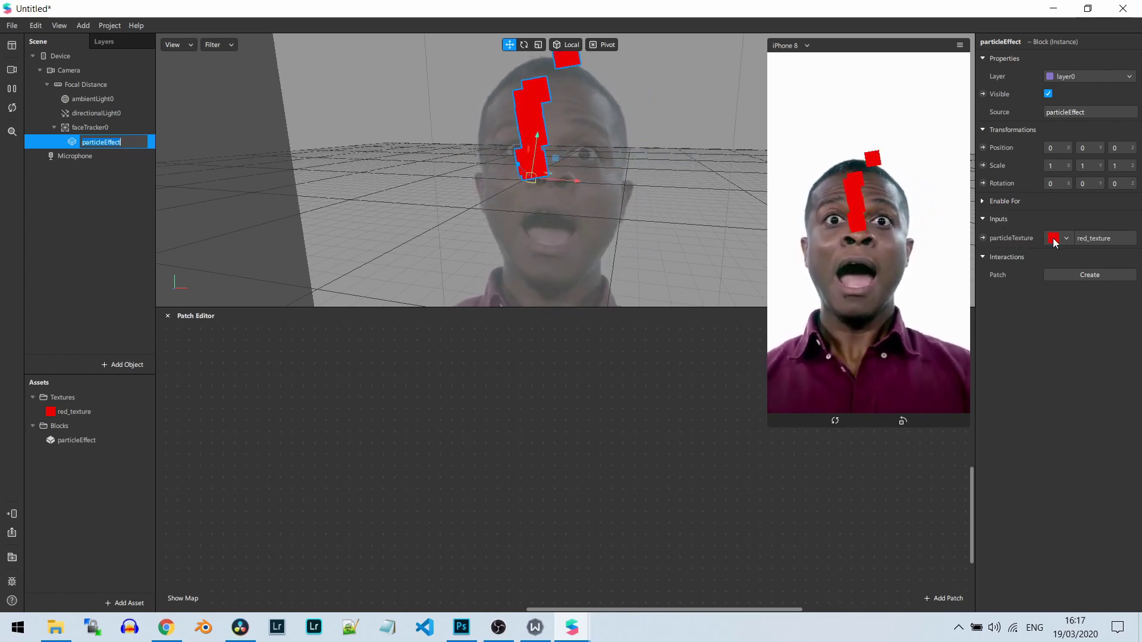
click(70, 410)
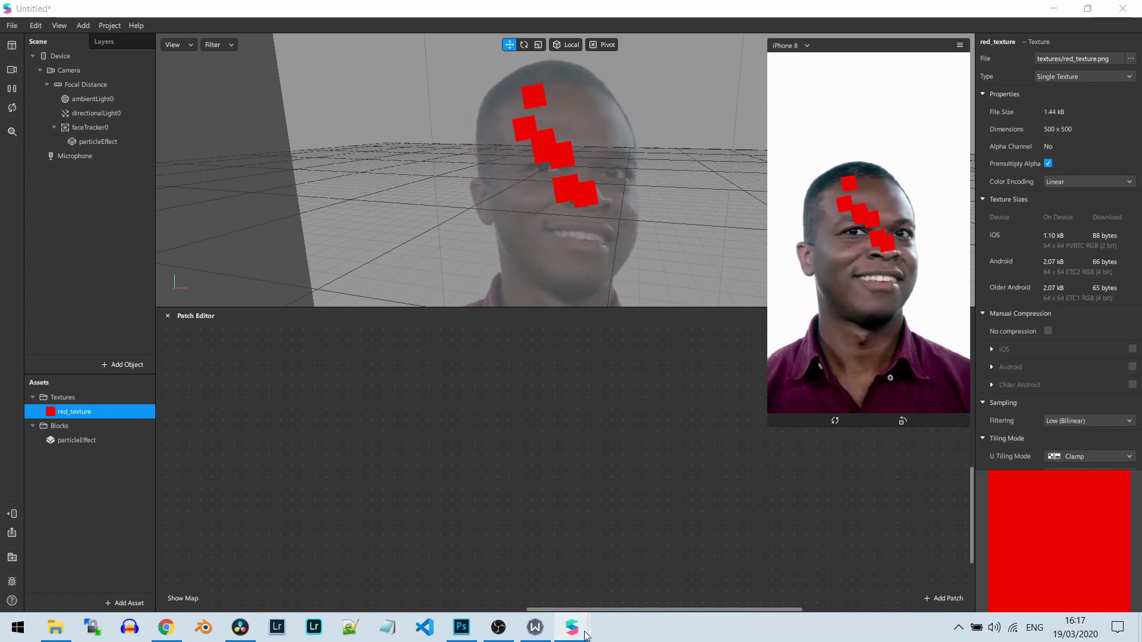
Review the connection between Block Inputs and material0 in the block project and return to the main project.
mouse_move(572, 627)
click(642, 568)
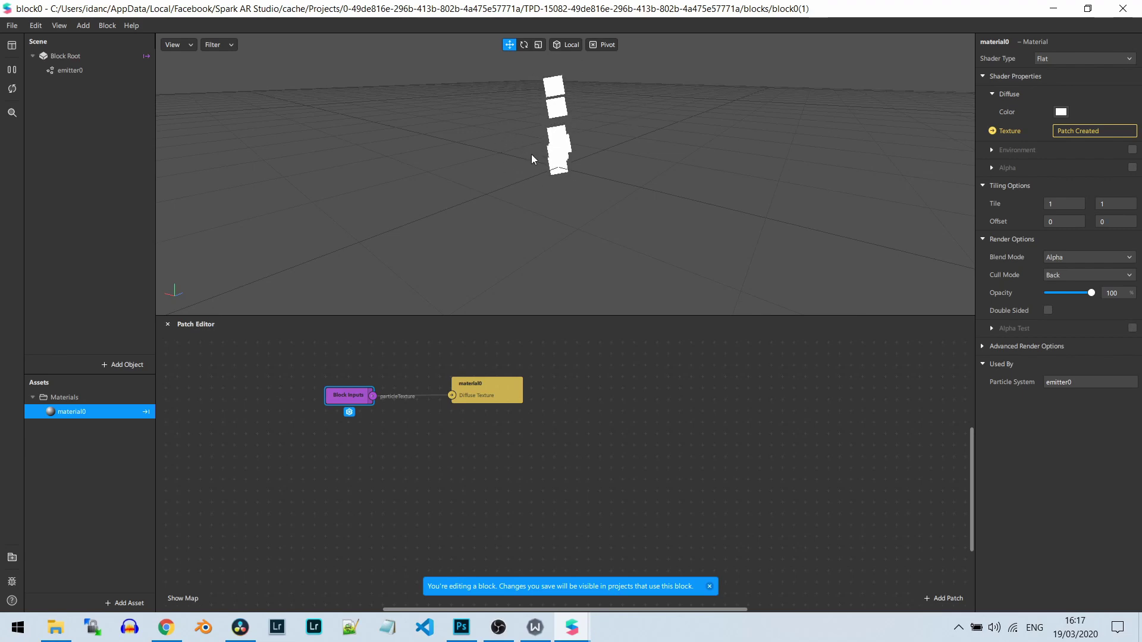
mouse_move(570, 633)
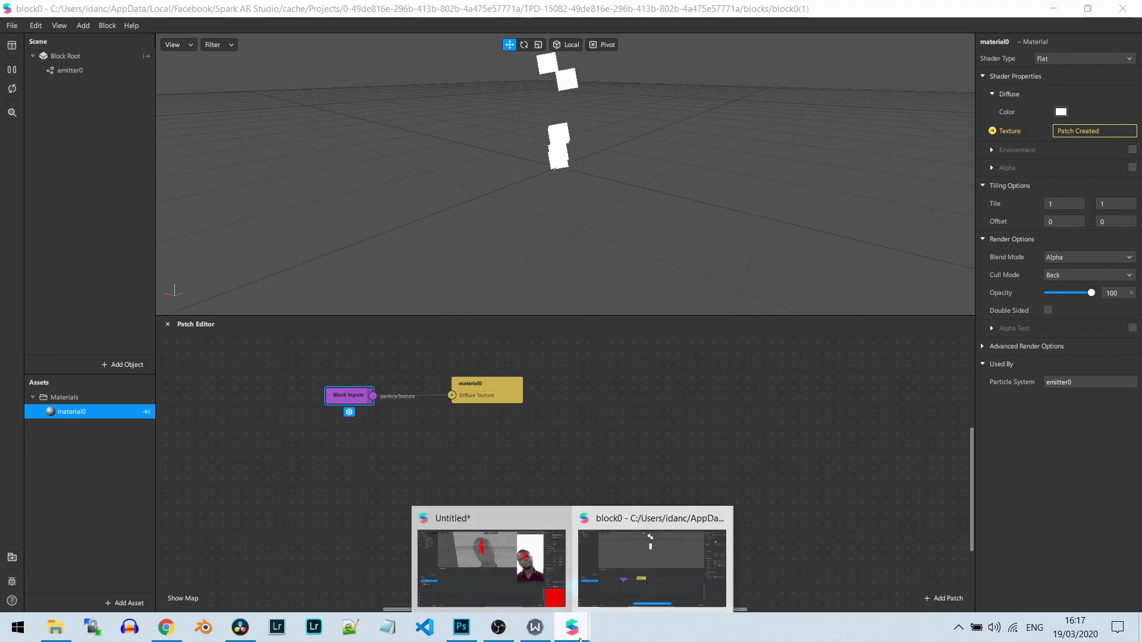
click(511, 582)
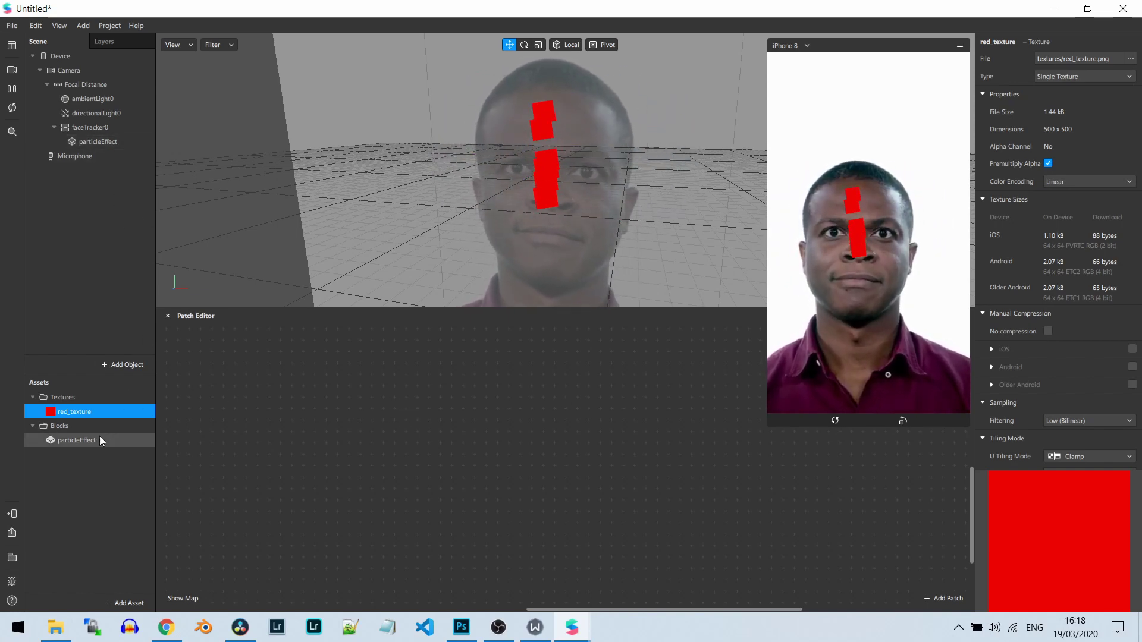
Create a patch for the particleTexture input of the particleEffect instance and reposition it in the Patch Editor.
double_click(108, 142)
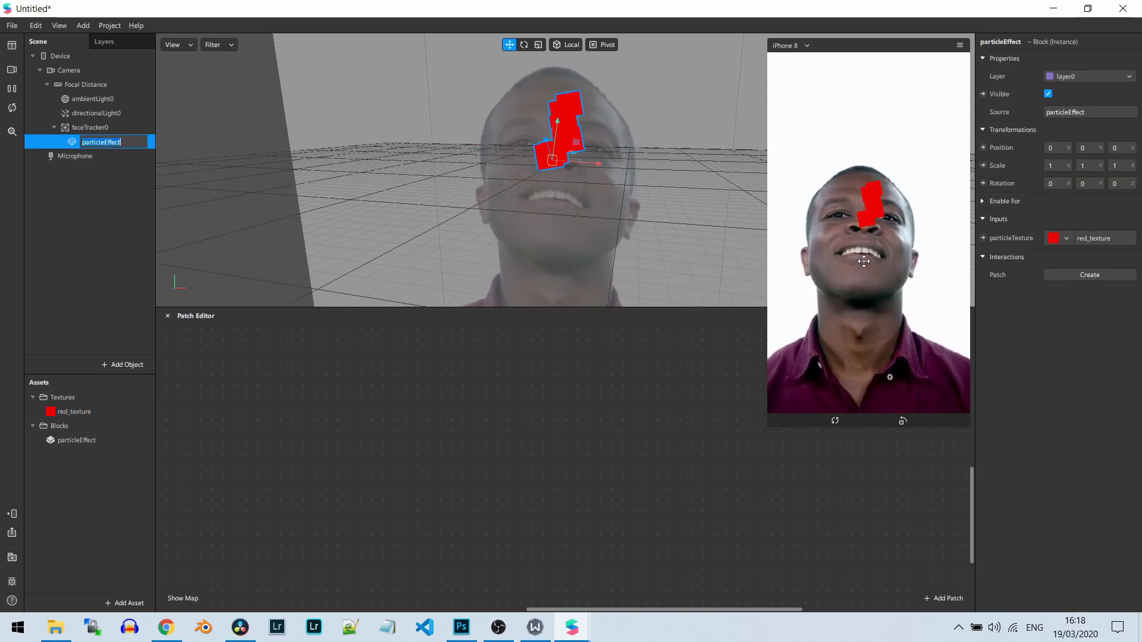
click(982, 238)
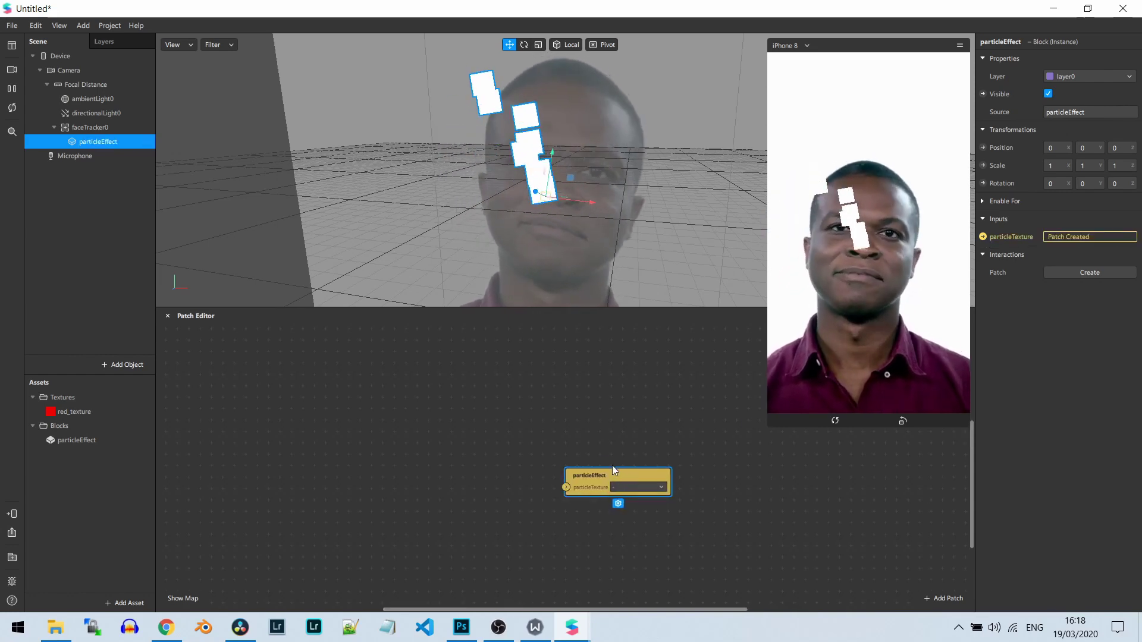
drag(618, 471, 588, 415)
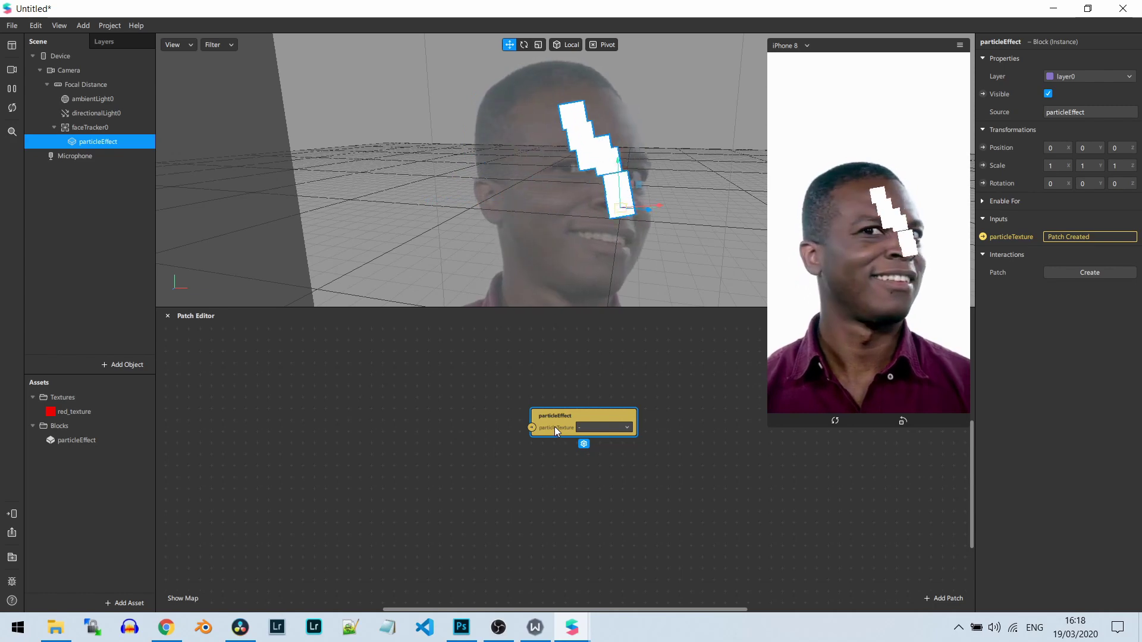
drag(548, 423, 537, 412)
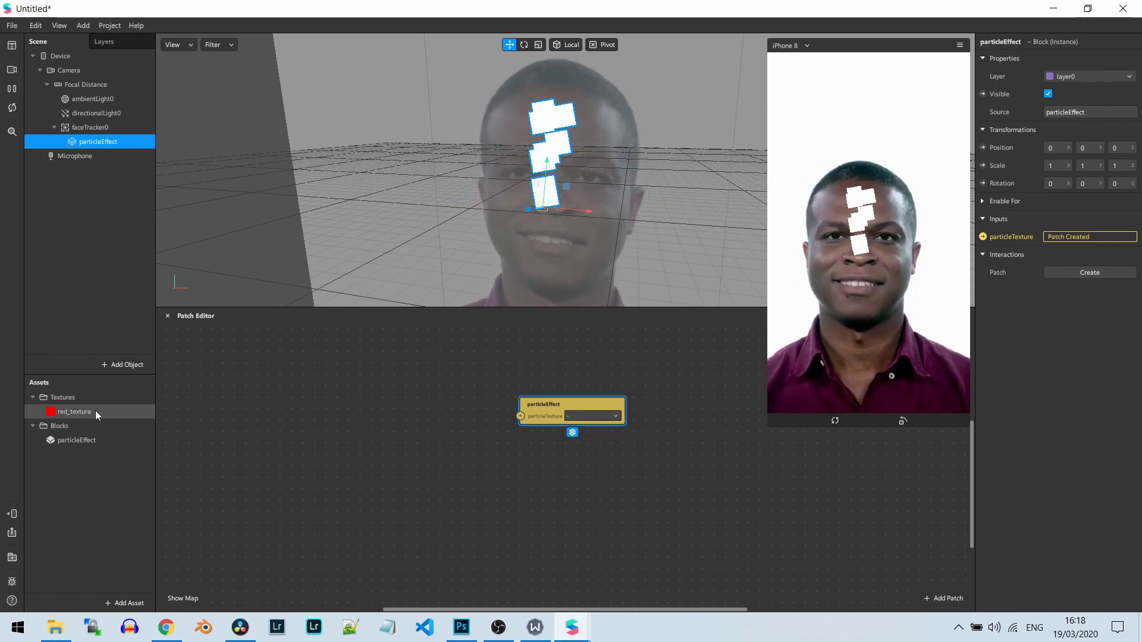
Add red_texture to the Patch Editor, connect its RGBA output to particleEffect's particleTexture input, and arrange the two patches.
drag(95, 412, 305, 407)
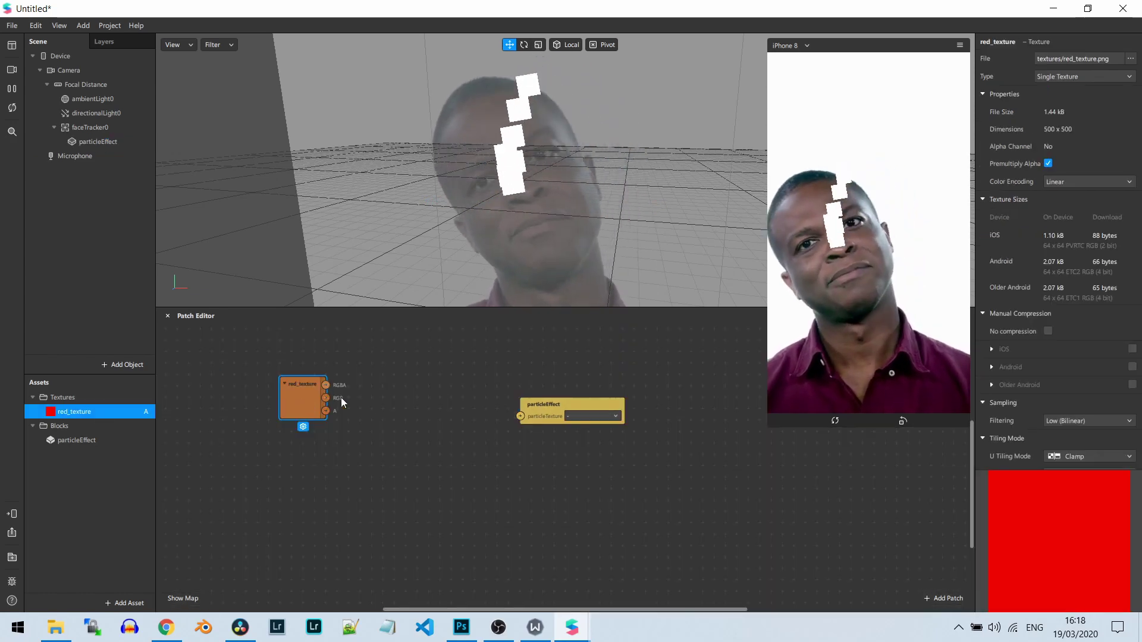
drag(520, 419, 518, 396)
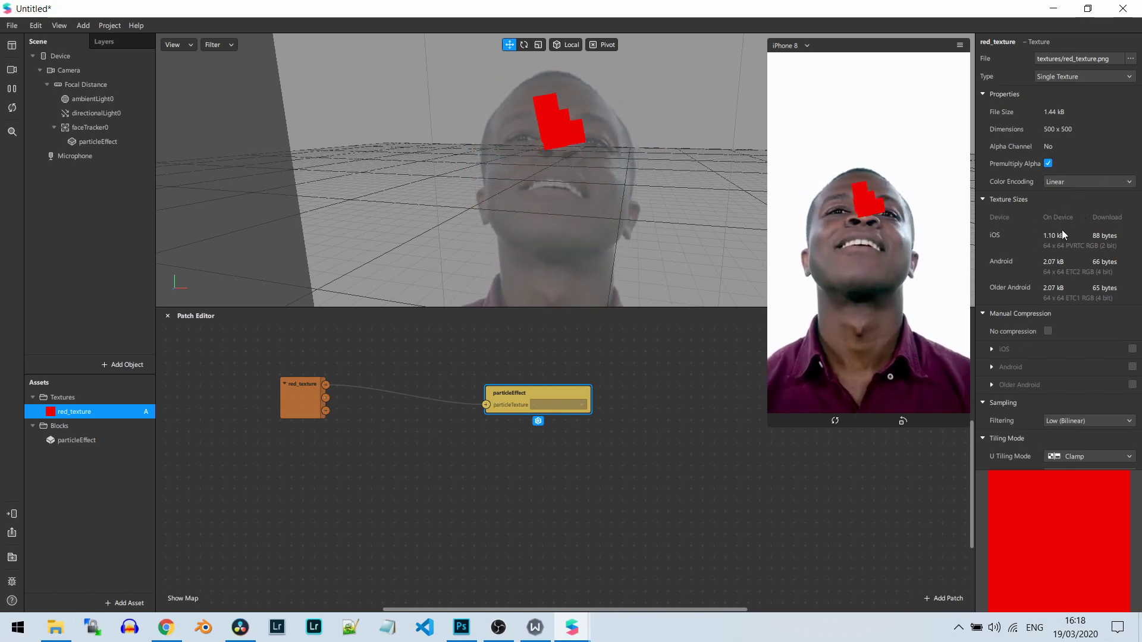
drag(320, 402, 347, 395)
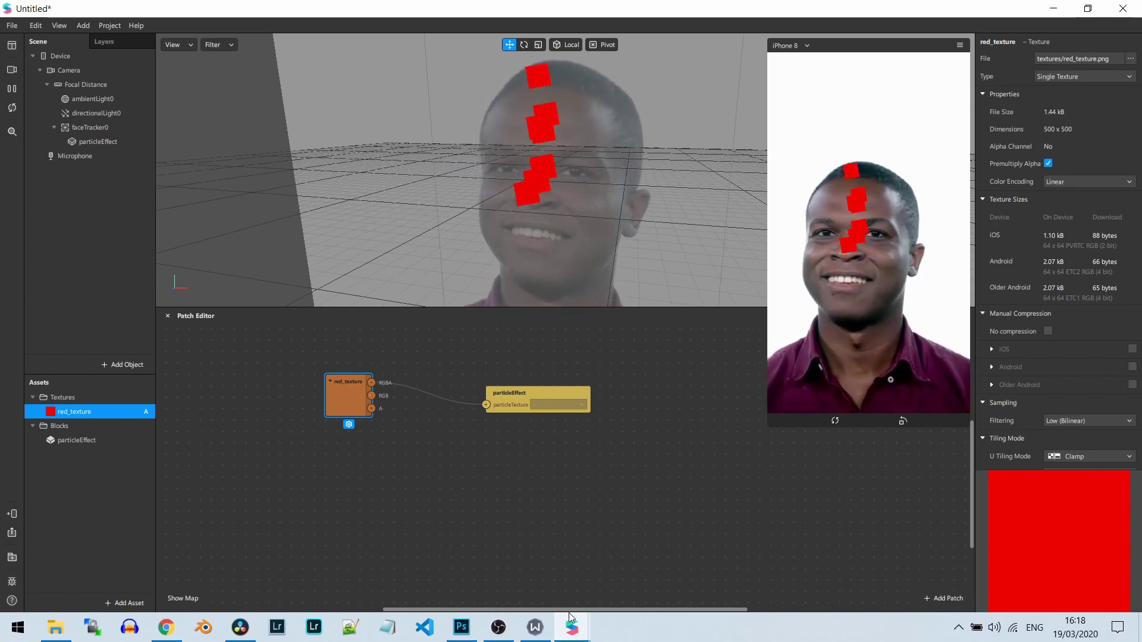
Take a brief look at the block project's patch graph and minimize its window.
mouse_move(574, 630)
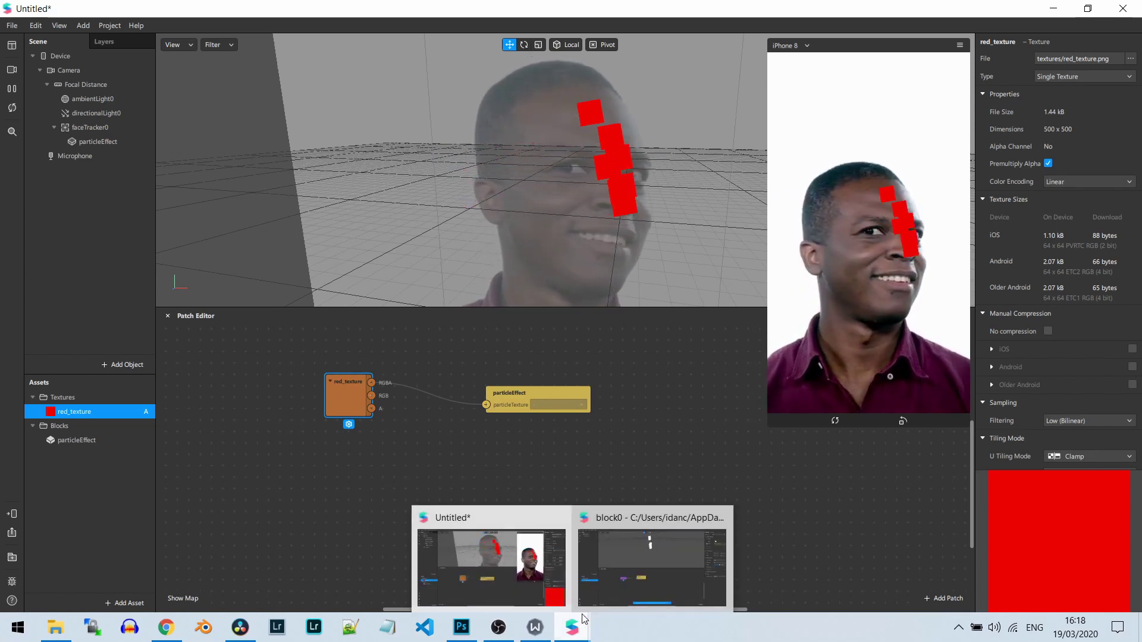
click(622, 571)
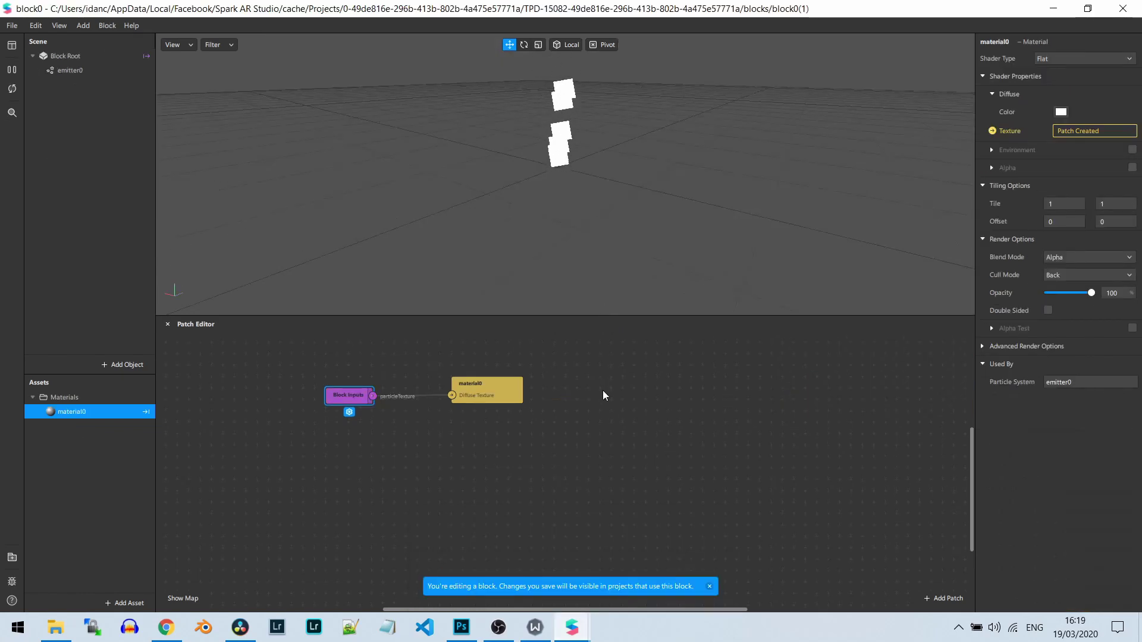
click(1057, 9)
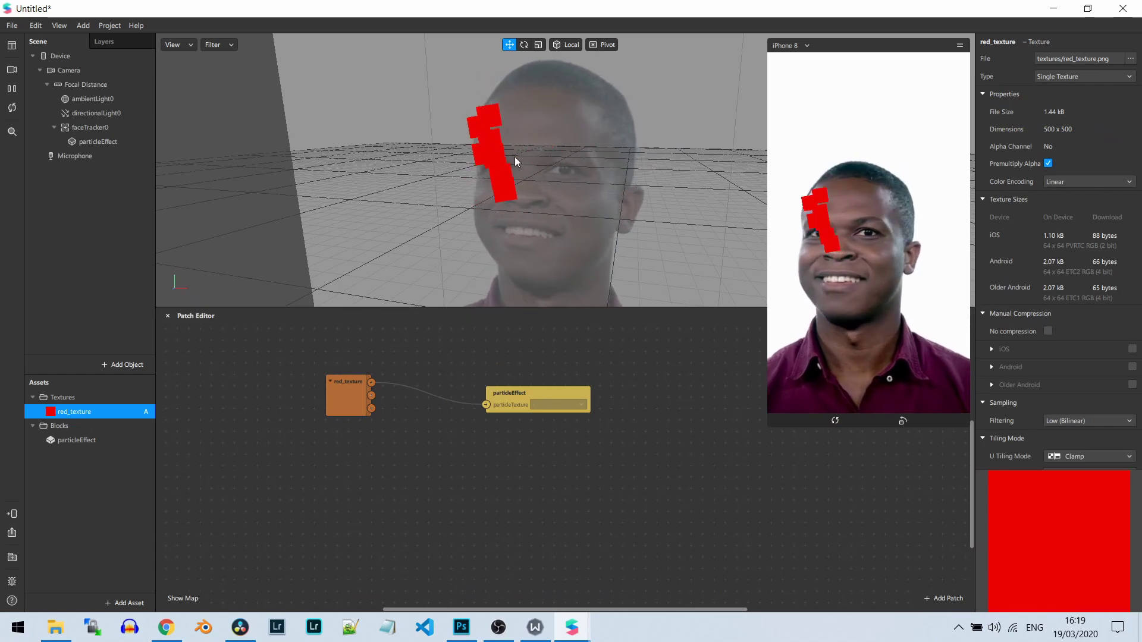
Switch to the block project, duplicate emitter0 and move the copy along the X axis to about 0.042.
mouse_move(607, 620)
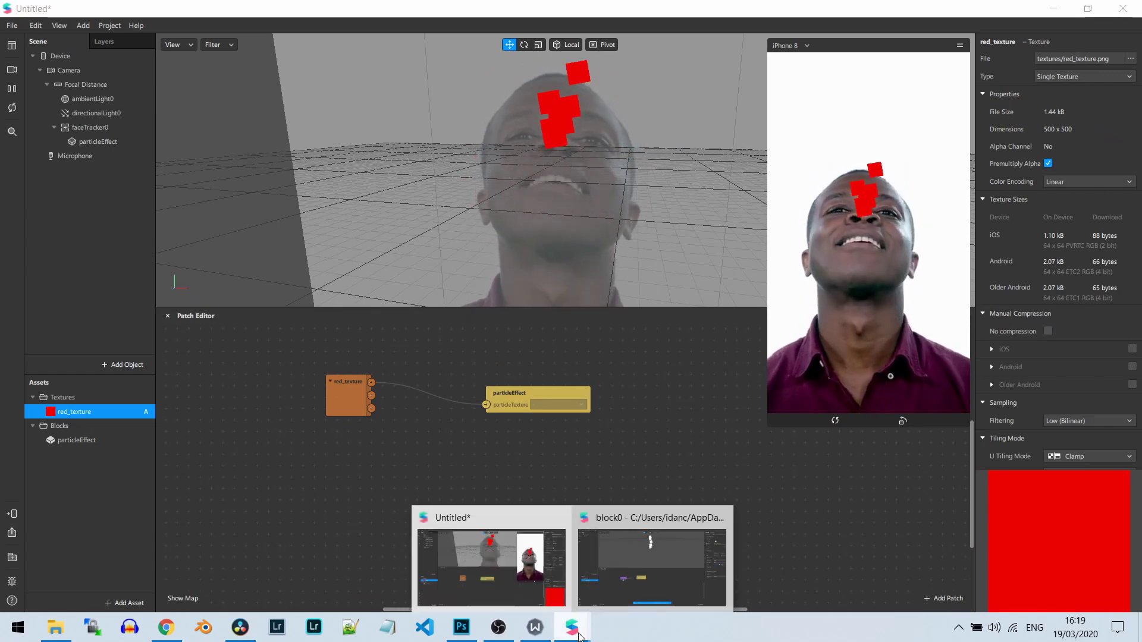
mouse_move(637, 587)
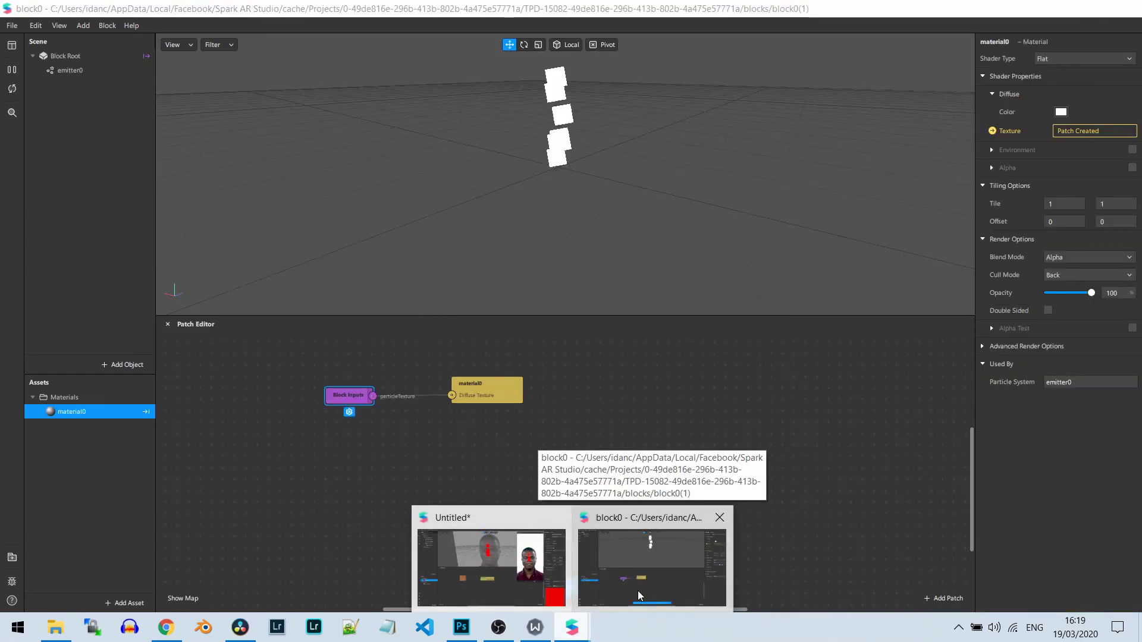
click(637, 591)
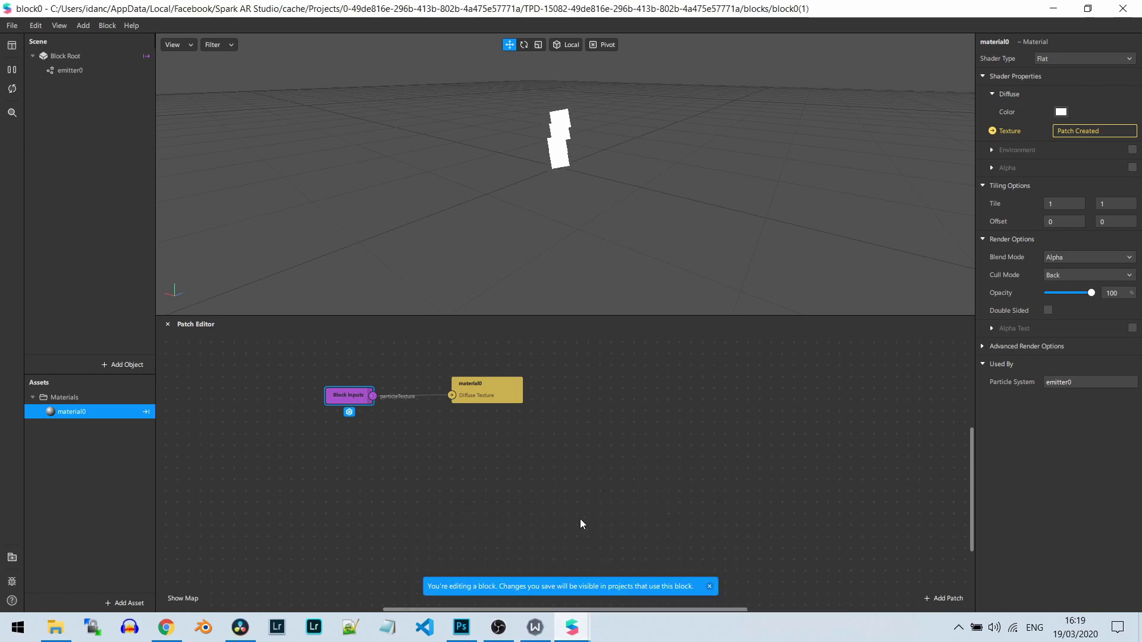
click(94, 70)
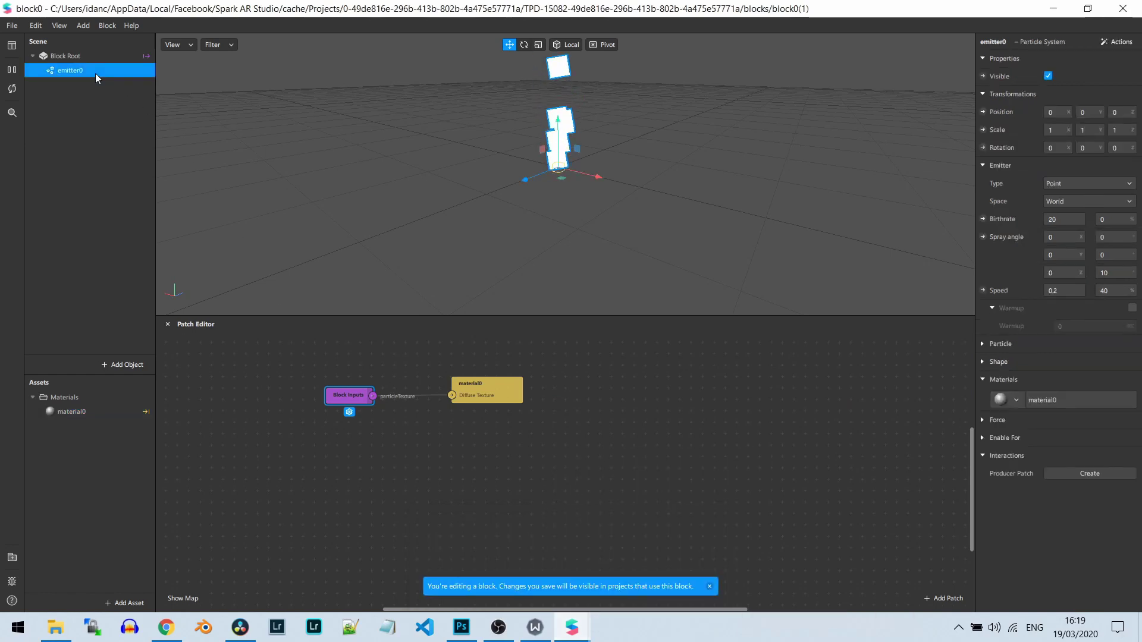
right_click(95, 74)
click(162, 188)
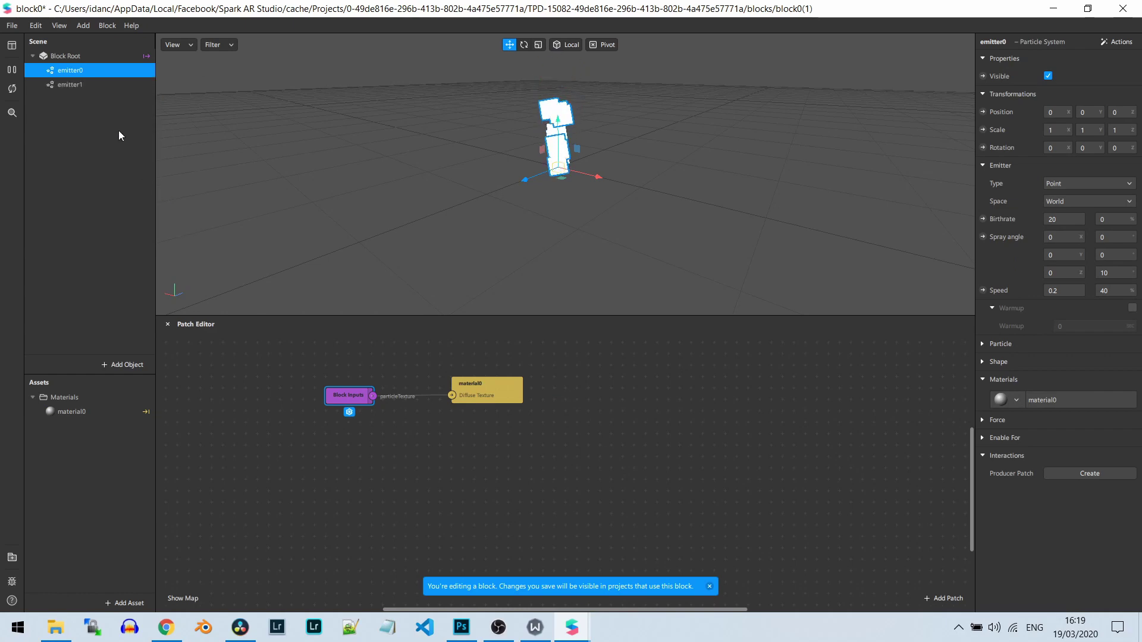
click(87, 85)
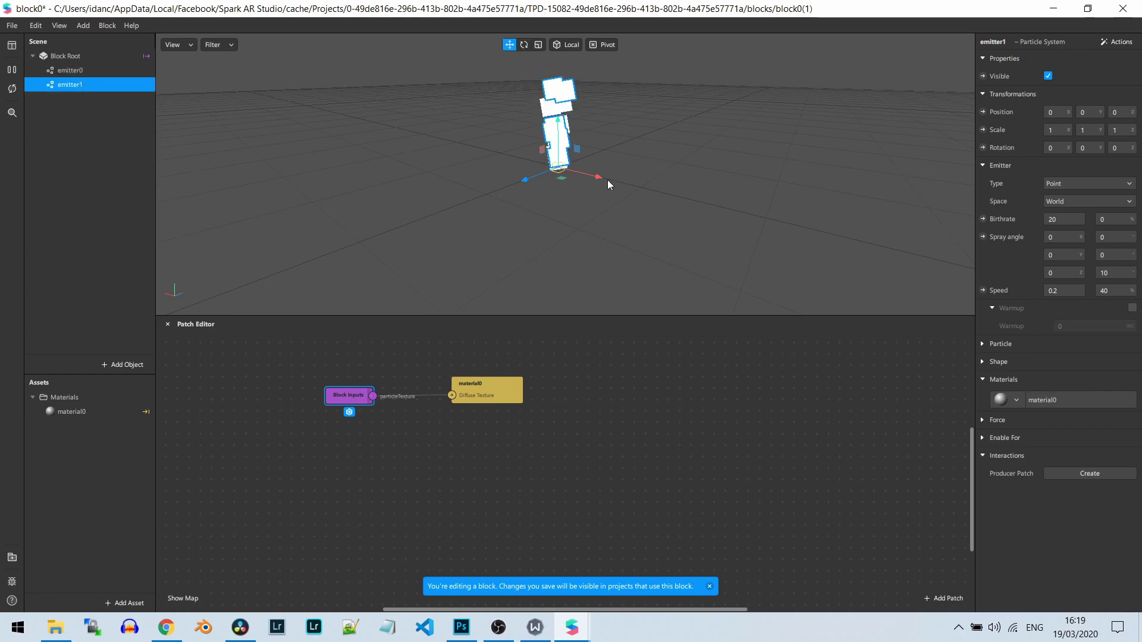
drag(634, 185, 637, 187)
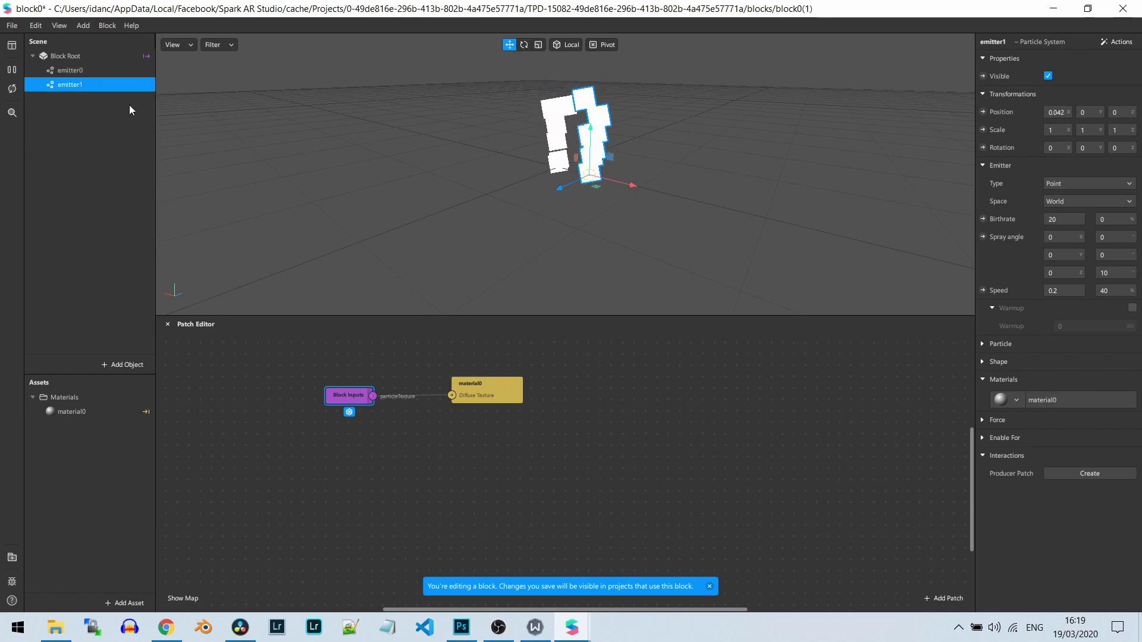
Duplicate emitter1 and move the copy along the X axis to about -0.06, on the opposite side of emitter0.
right_click(104, 83)
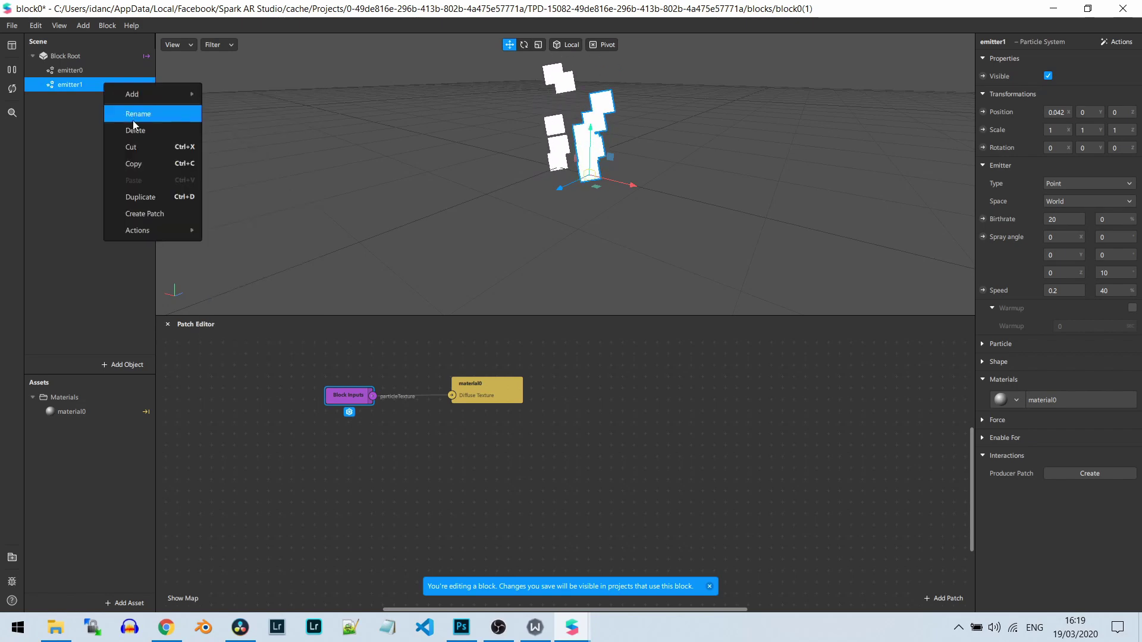
click(162, 187)
click(79, 100)
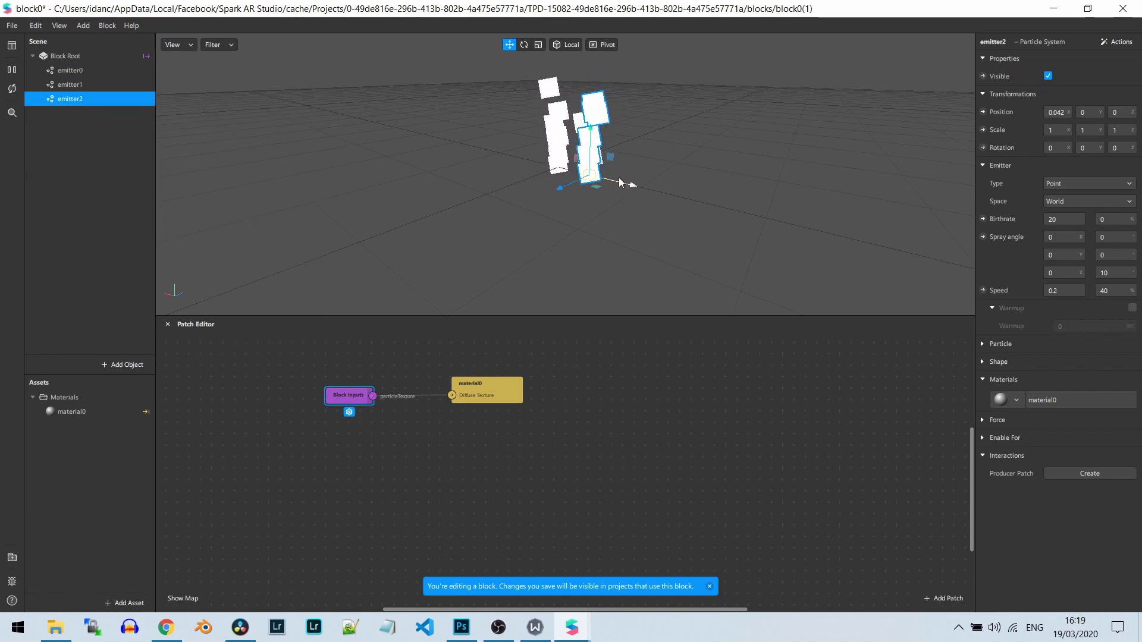
drag(620, 182, 542, 165)
Duplicate emitter2 and rotate the copy about the Z axis to about 176.2 degrees so it sprays downward.
right_click(105, 98)
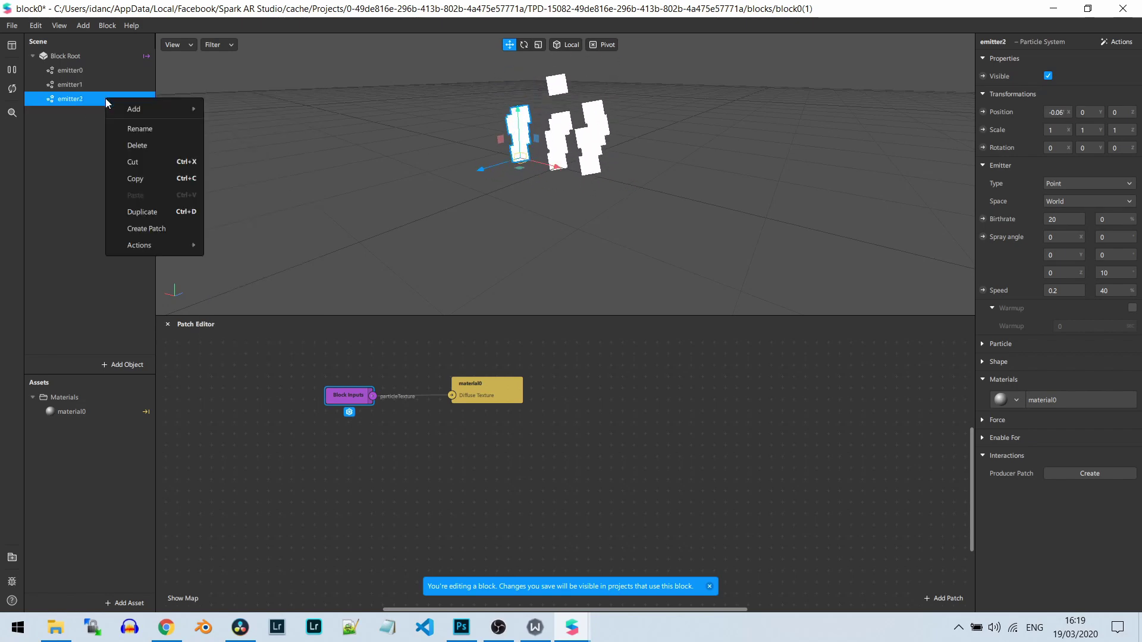
click(148, 212)
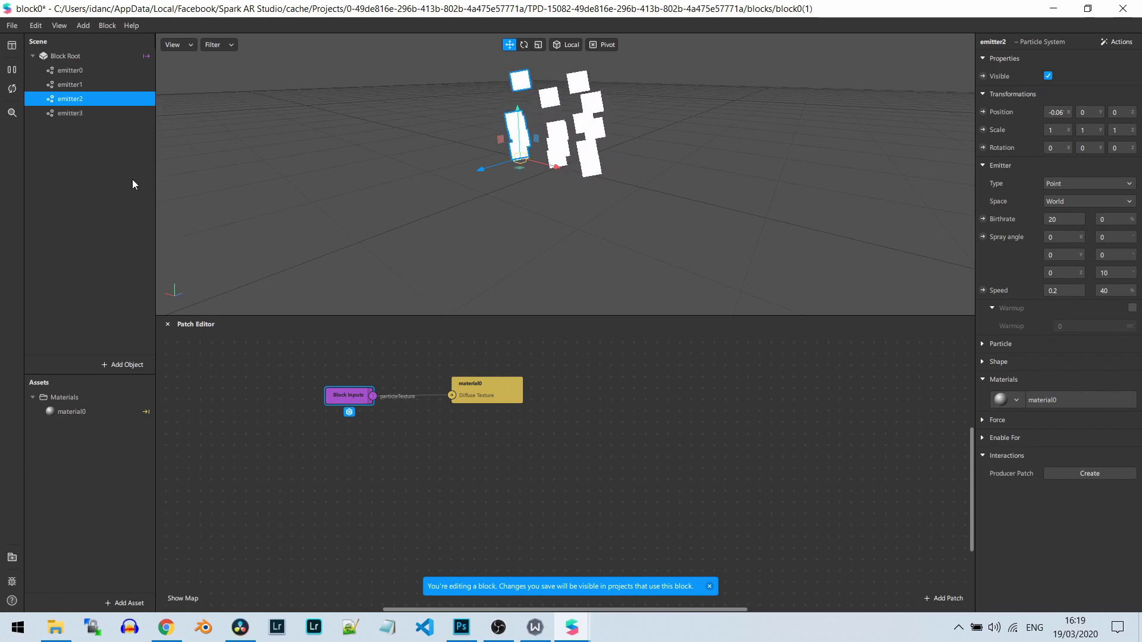
click(83, 113)
key(e)
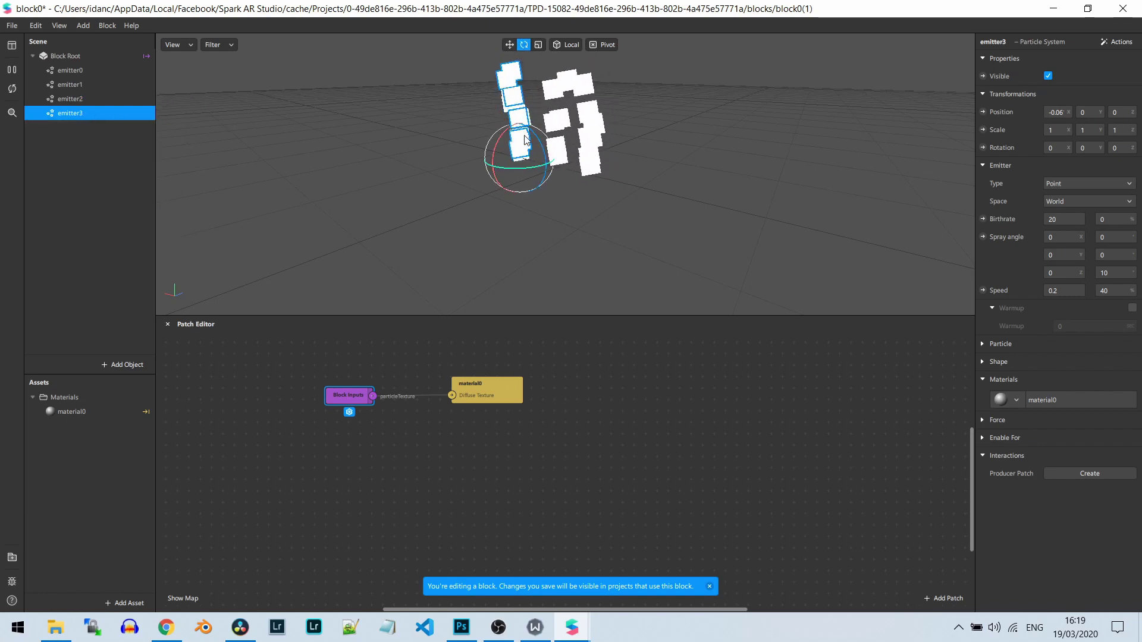
drag(525, 139, 482, 187)
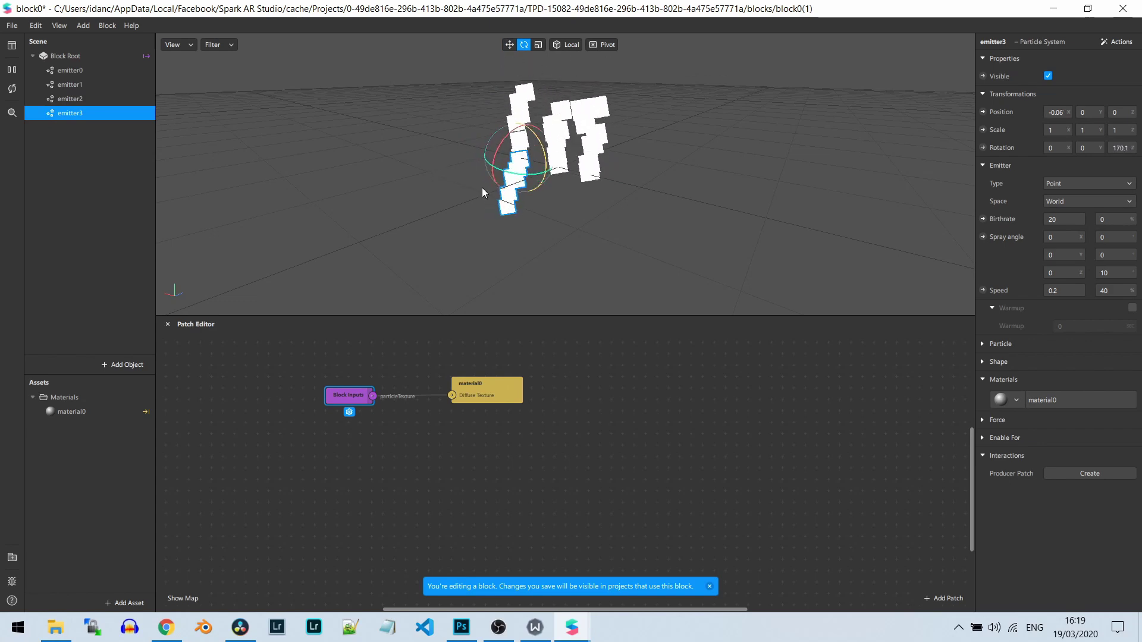
Duplicate emitter3 and move the copy along its local X axis to nearly 0, in line with emitter0.
right_click(92, 113)
click(156, 226)
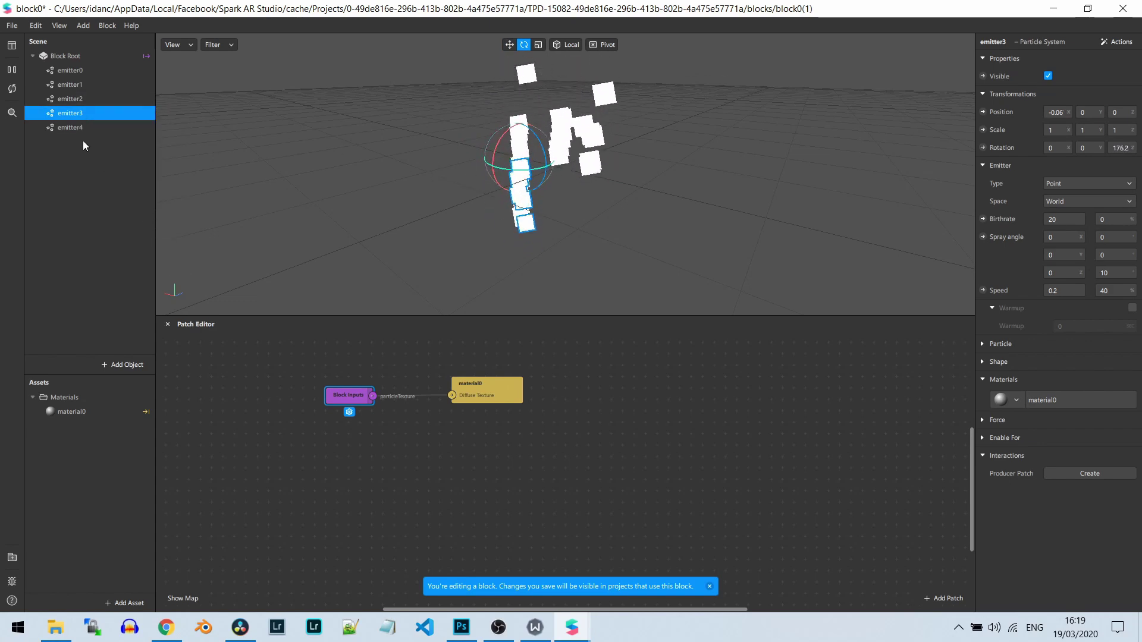
click(75, 128)
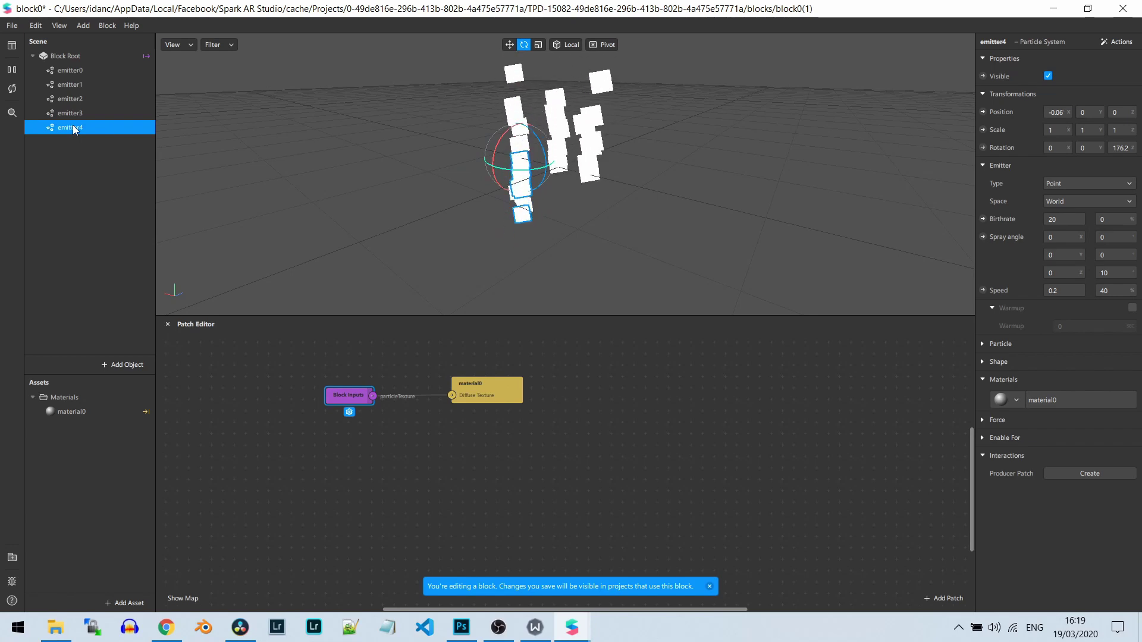
click(509, 45)
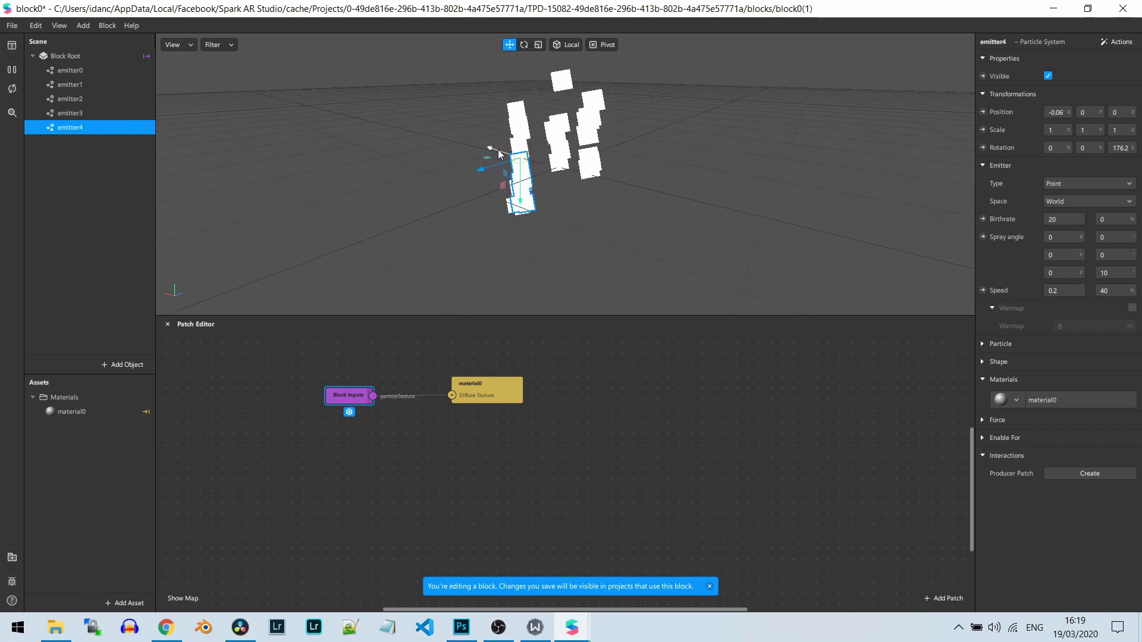
drag(499, 154, 532, 166)
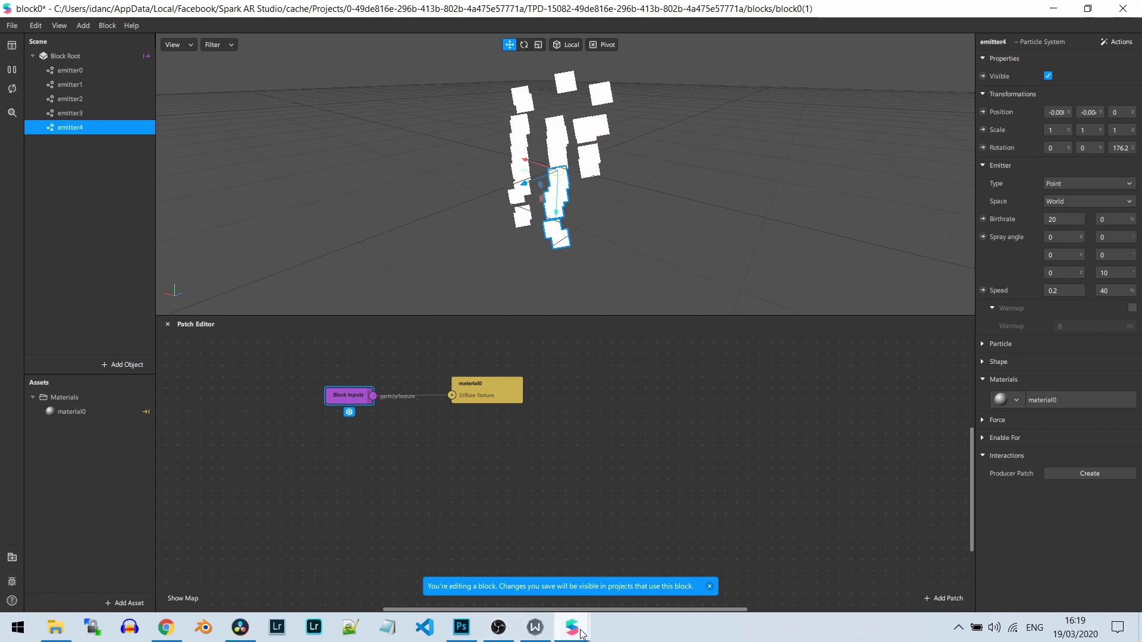
Save the block project with its added emitters and switch to the main project to check the particles on the face.
mouse_move(582, 634)
click(497, 562)
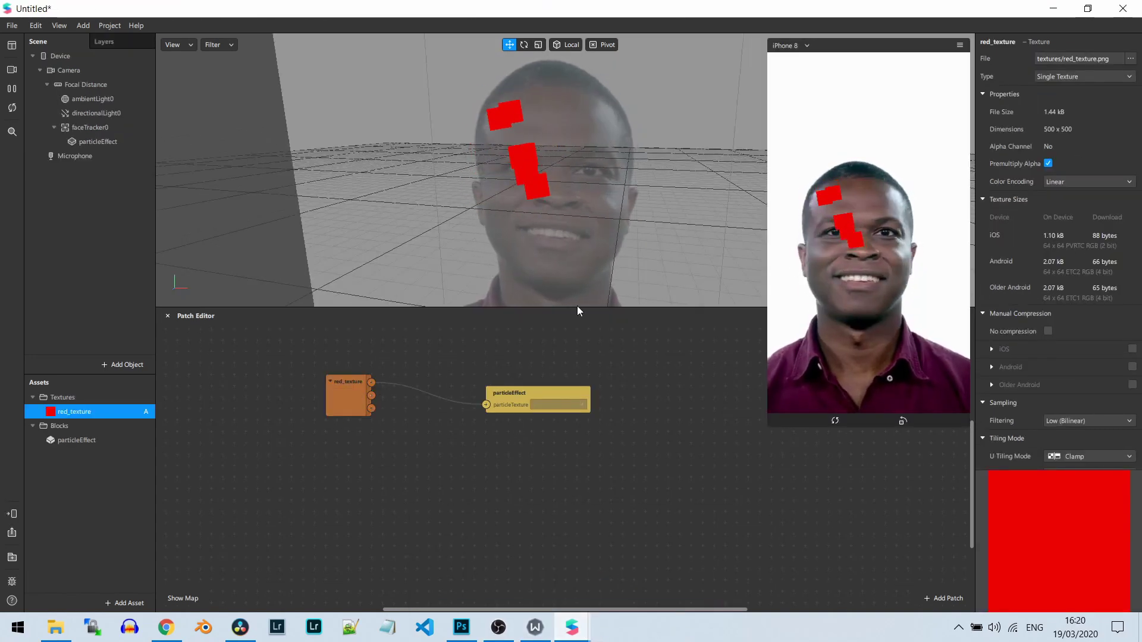
mouse_move(572, 627)
click(648, 571)
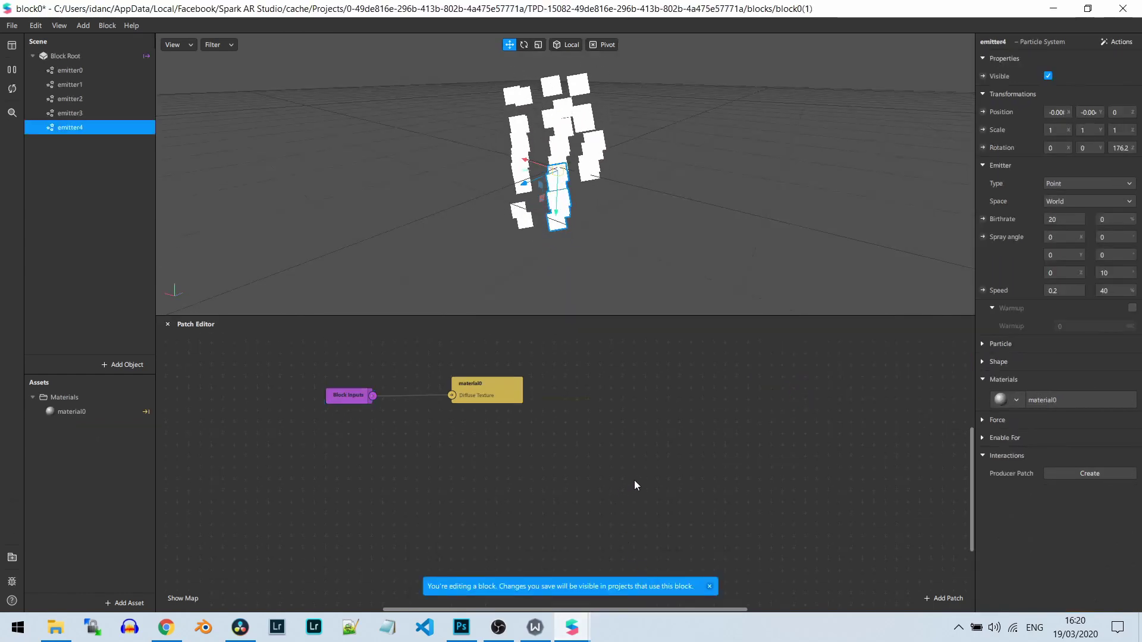
key(ctrl+s)
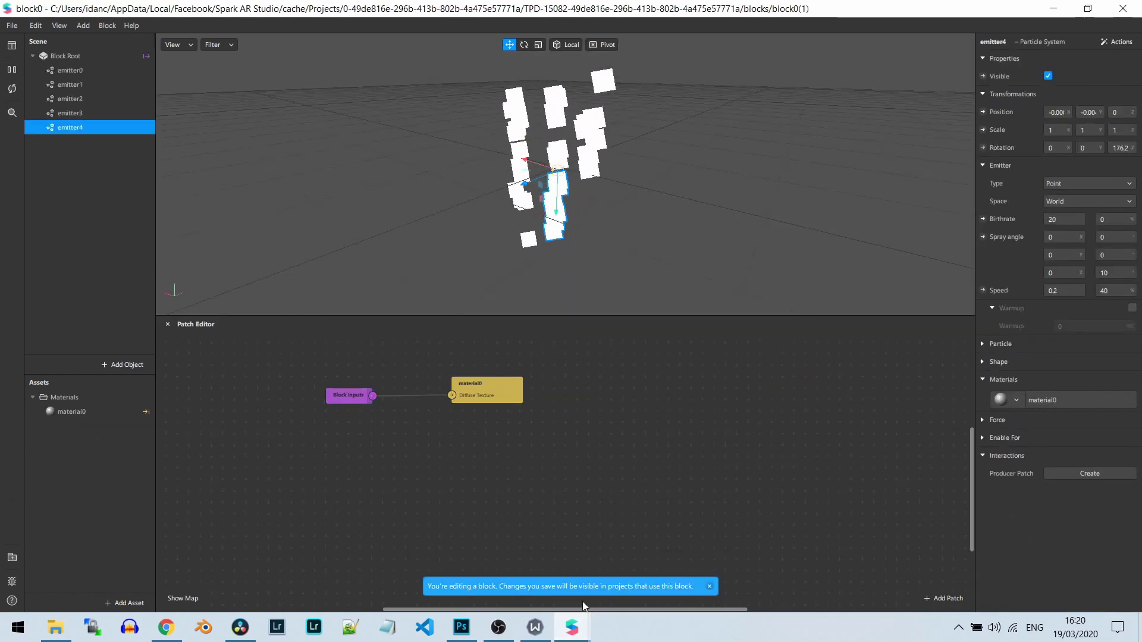
mouse_move(572, 628)
click(495, 553)
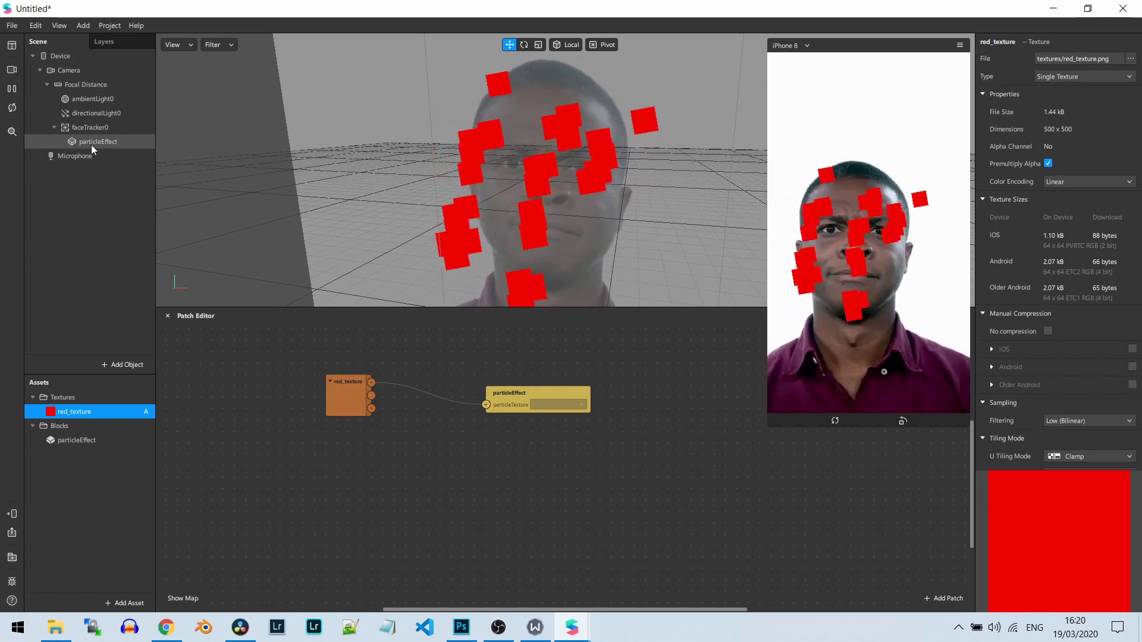
Select the particleEffect instance under faceTracker0 and compare it with the emitters in the block project, ending in the main project.
double_click(115, 147)
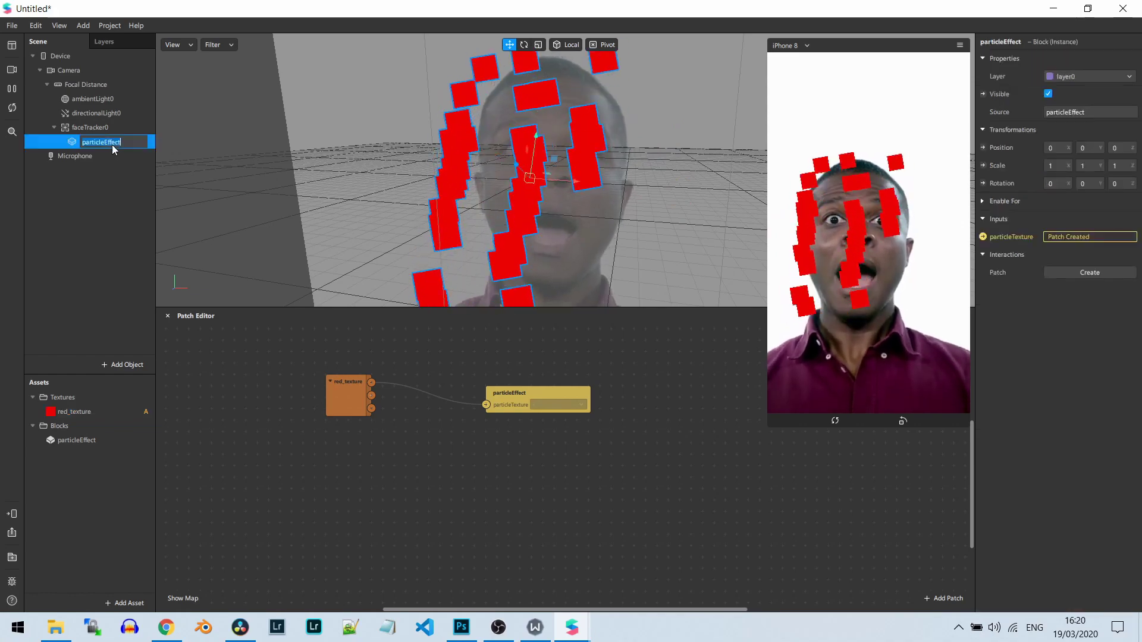
click(113, 174)
click(95, 143)
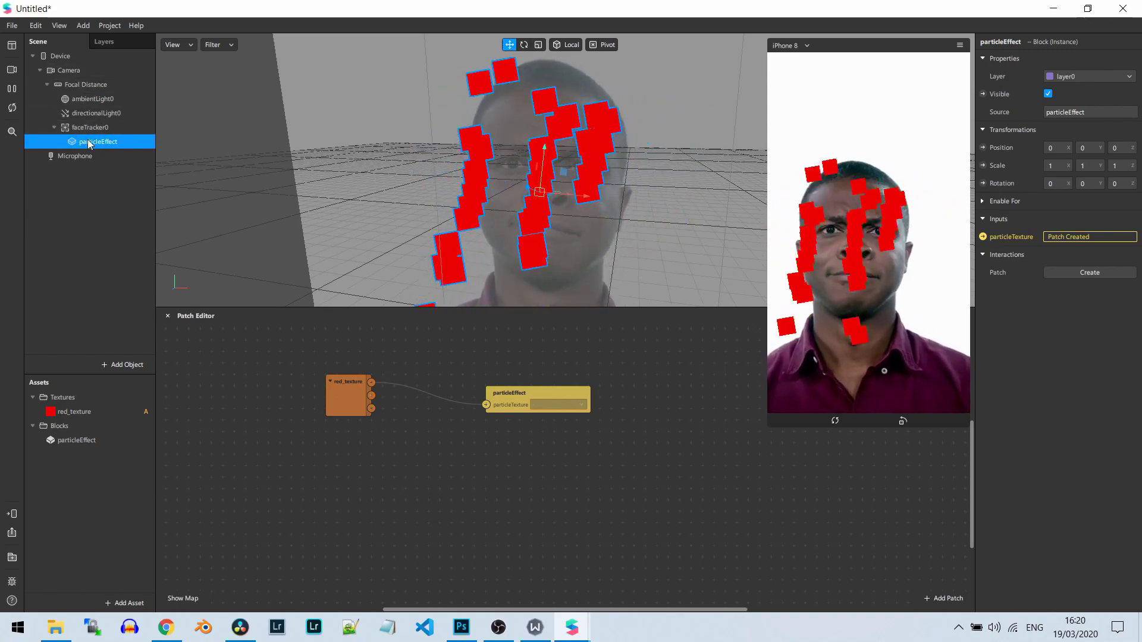
mouse_move(580, 627)
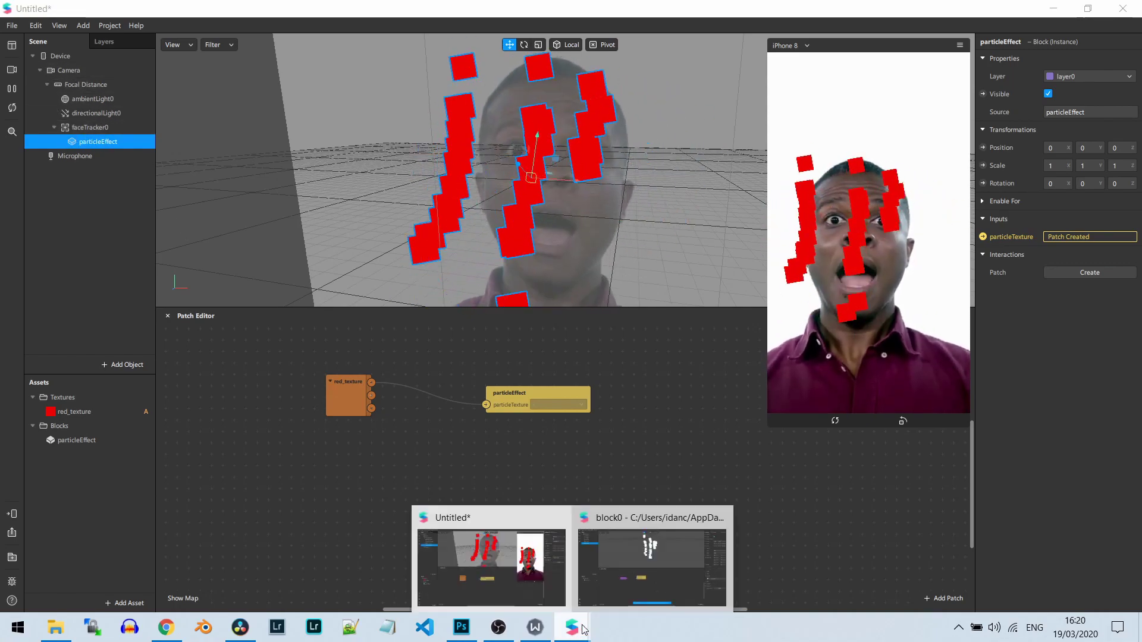
click(652, 553)
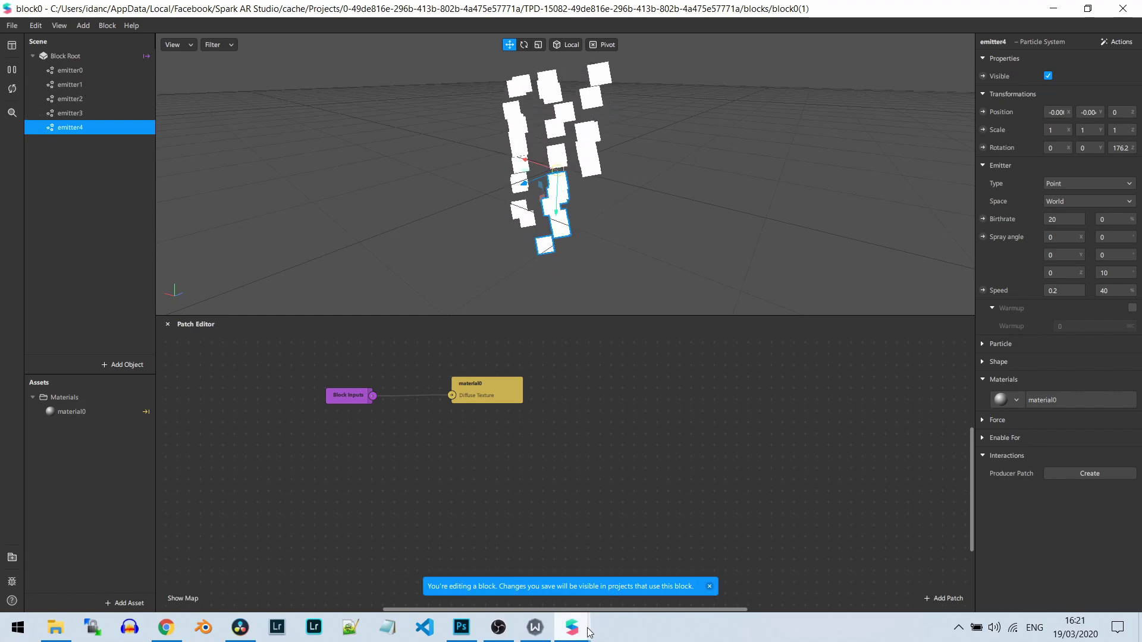
mouse_move(572, 628)
click(498, 544)
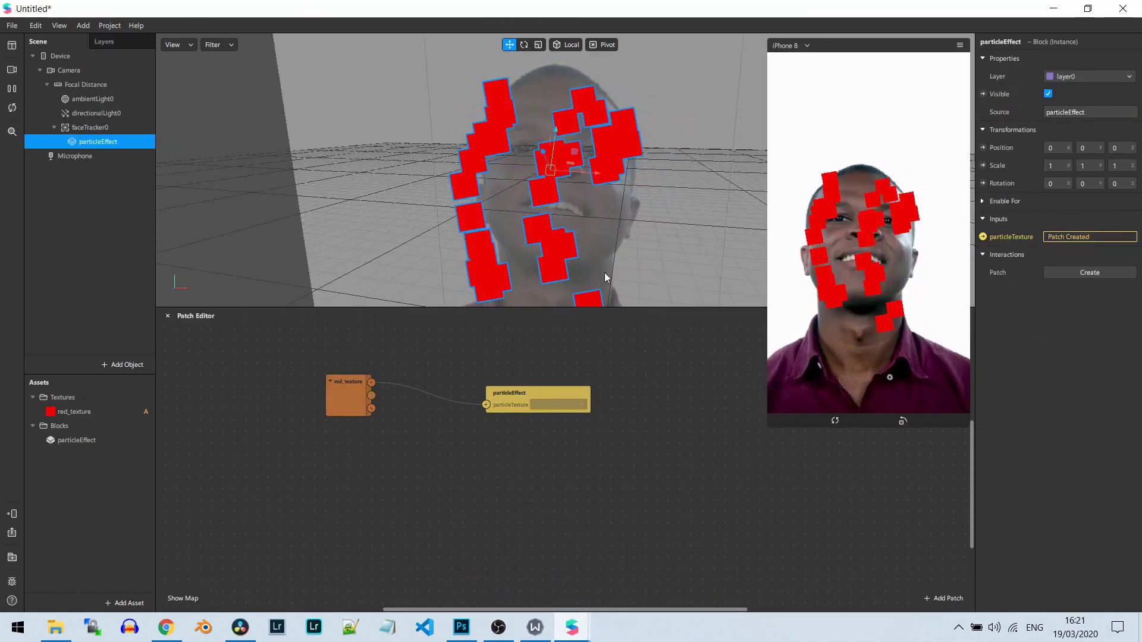